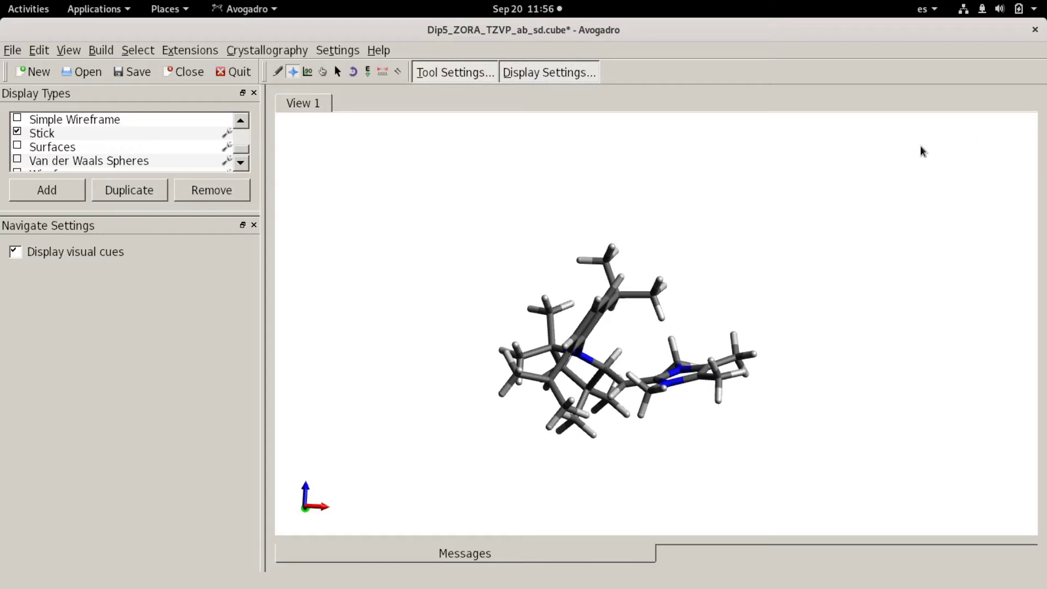
# Step: Drag-rotate the radical's stick model until both nitrogen-containing rings face the viewer
pyautogui.moveTo(785, 266); pyautogui.dragTo(809, 368)
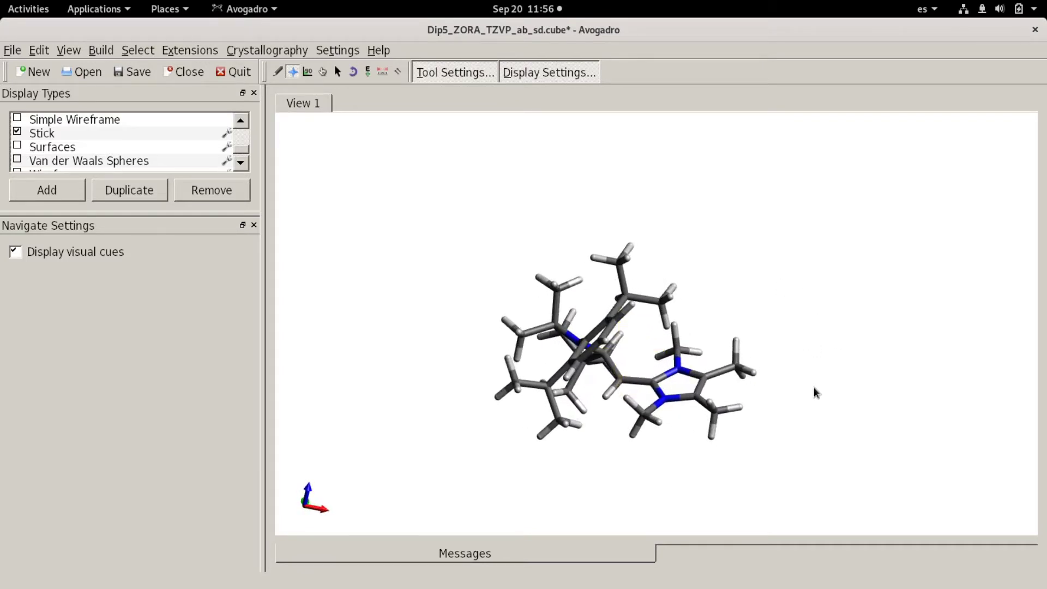
pyautogui.moveTo(809, 400); pyautogui.dragTo(501, 531)
pyautogui.moveTo(604, 409); pyautogui.dragTo(635, 434)
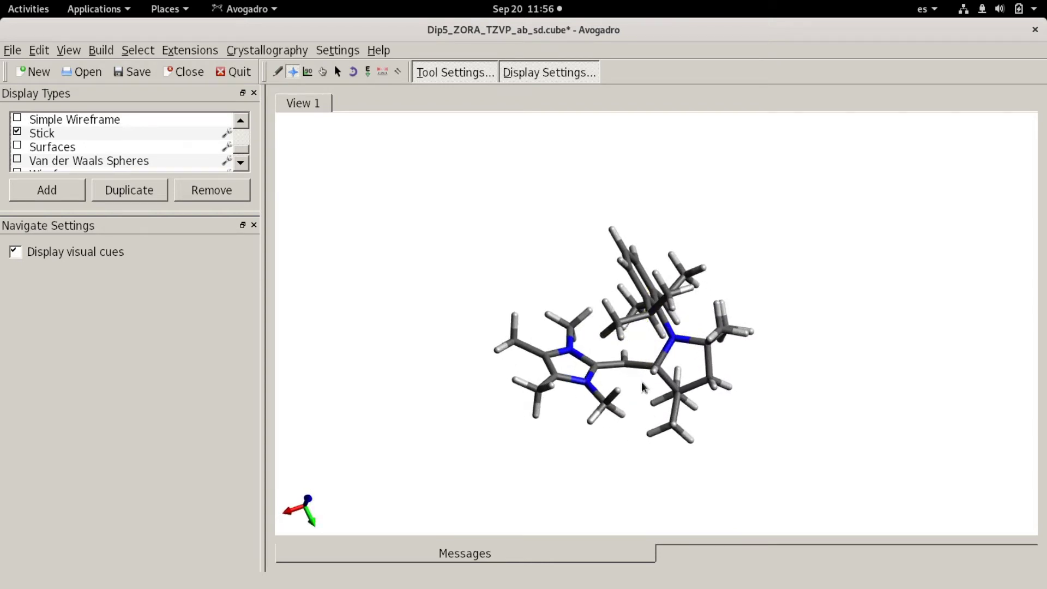
pyautogui.moveTo(641, 382); pyautogui.dragTo(639, 406)
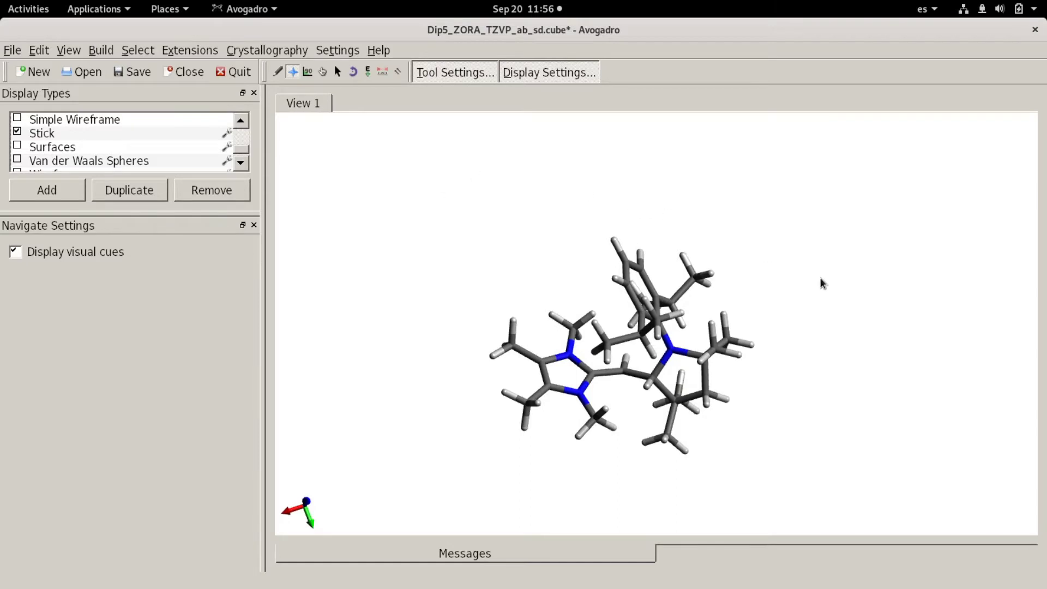
pyautogui.moveTo(813, 290); pyautogui.dragTo(804, 284)
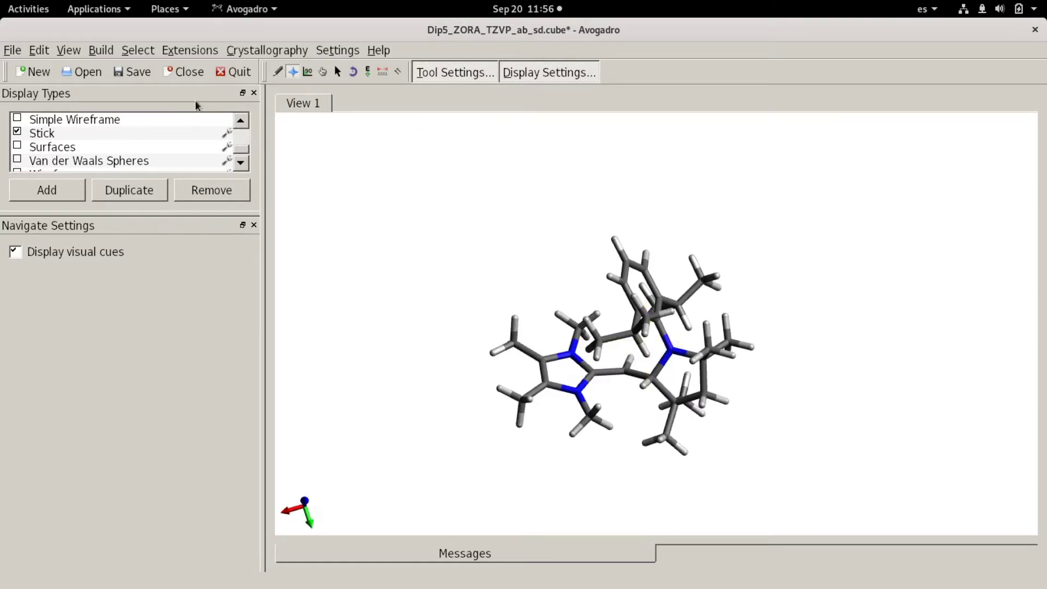
# Step: Create a 'Cube data generated by ORCA' spin-density surface at iso value 0.005 via Extensions > Create Surfaces
pyautogui.click(185, 50)
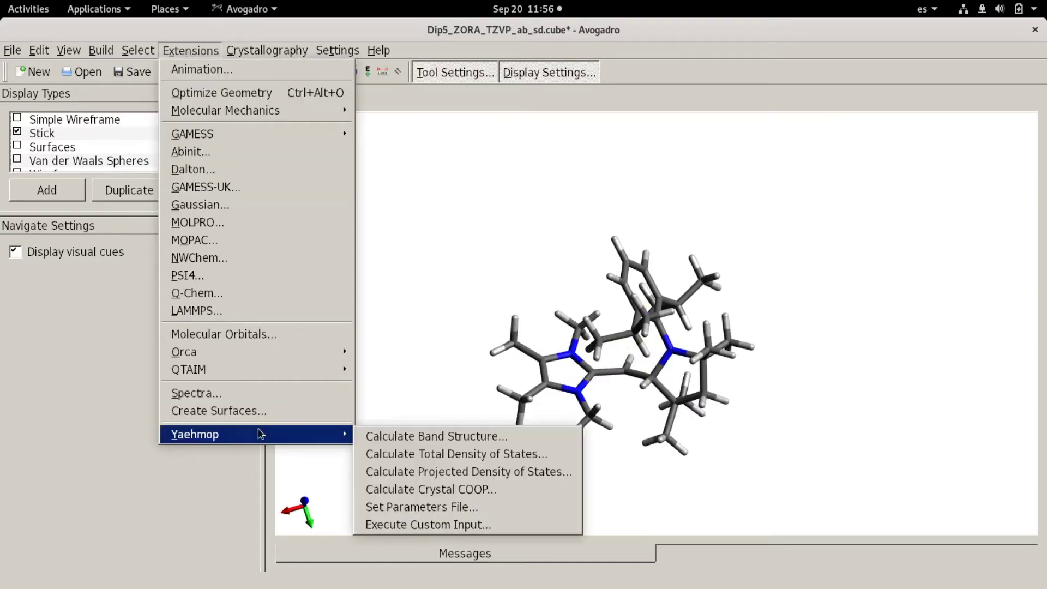
pyautogui.click(269, 409)
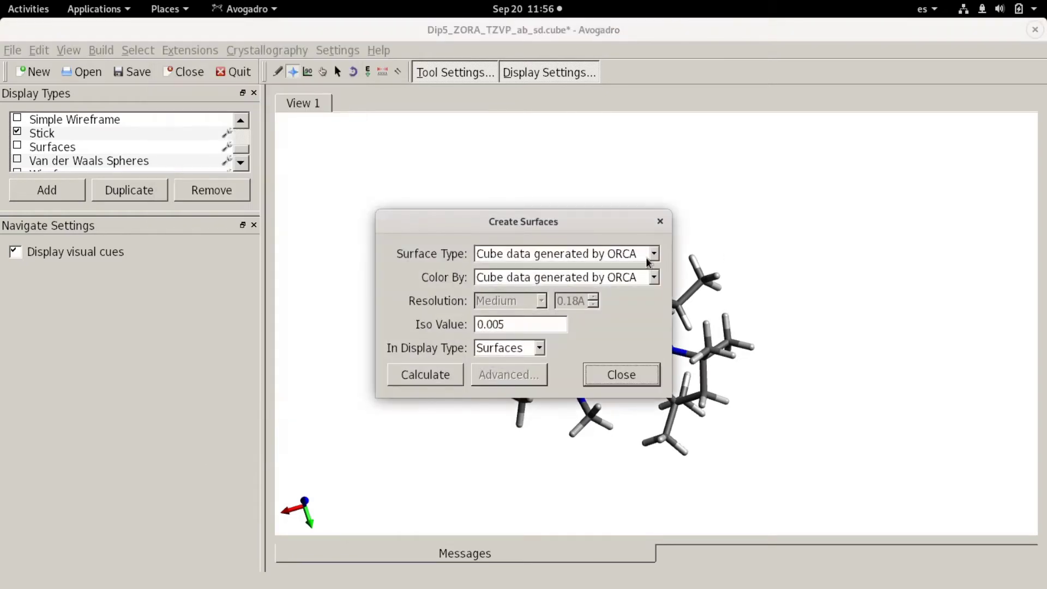
pyautogui.click(649, 256)
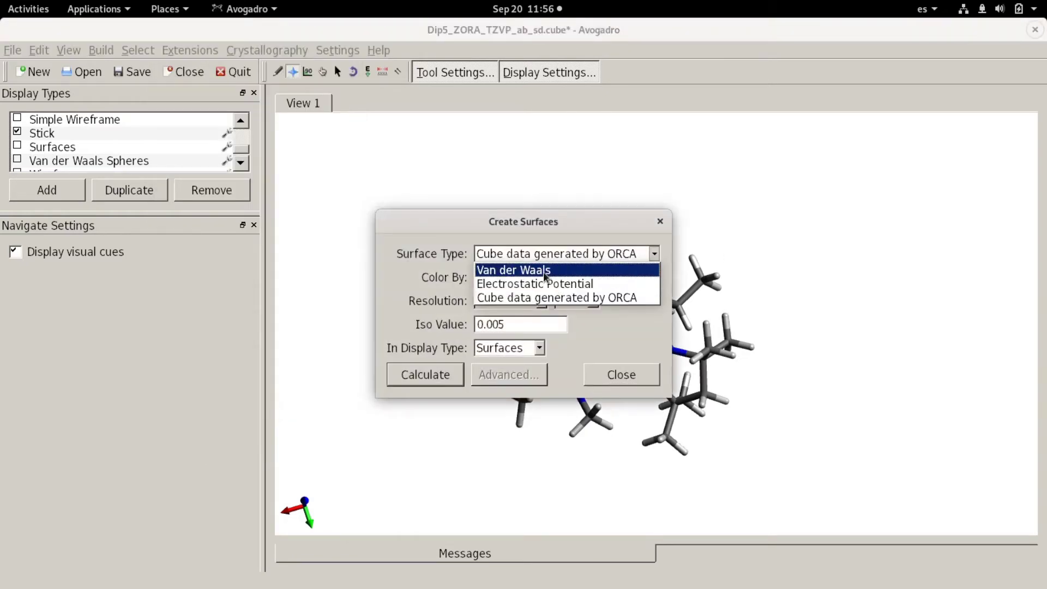
pyautogui.click(545, 271)
pyautogui.click(653, 257)
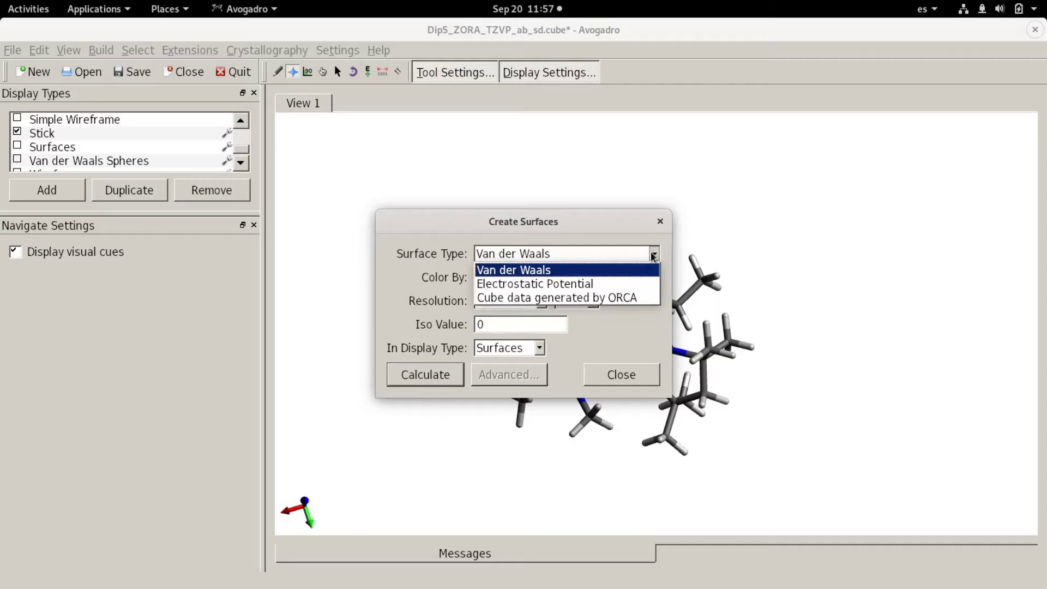
pyautogui.click(649, 297)
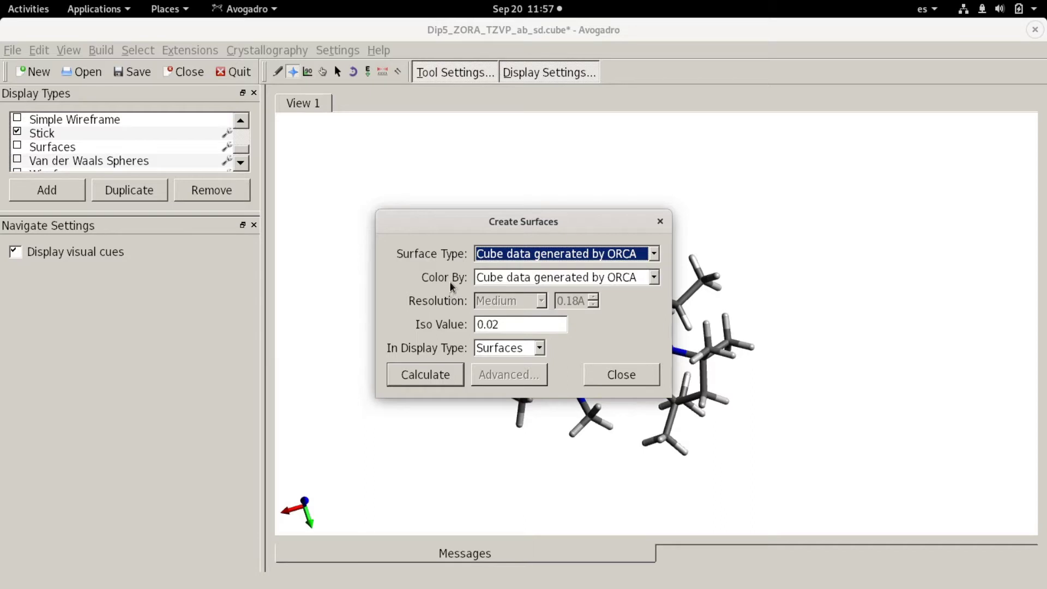
pyautogui.click(495, 326)
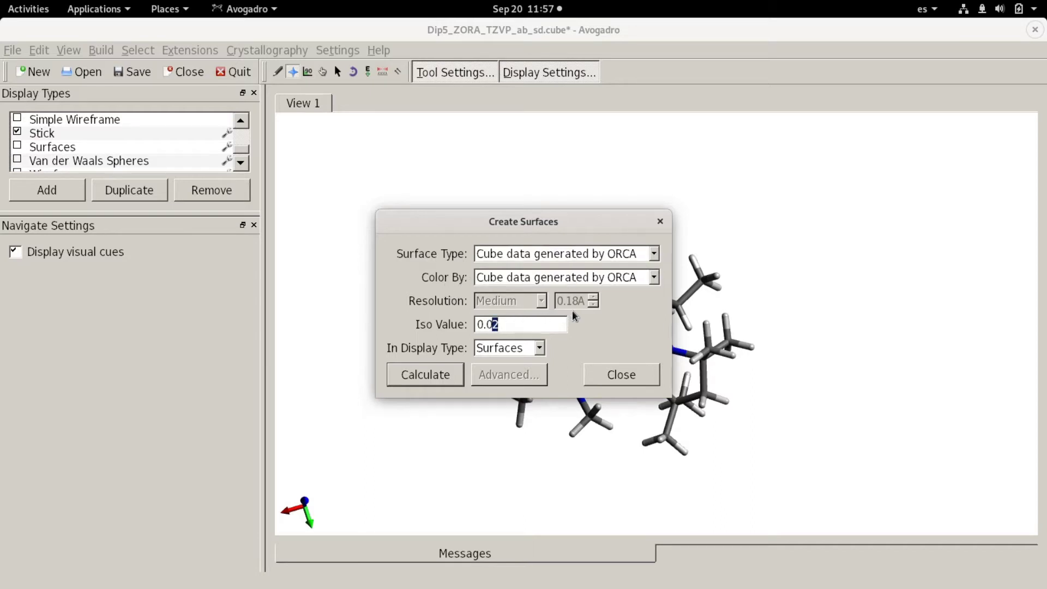
pyautogui.write('005')
pyautogui.click(435, 377)
pyautogui.click(620, 374)
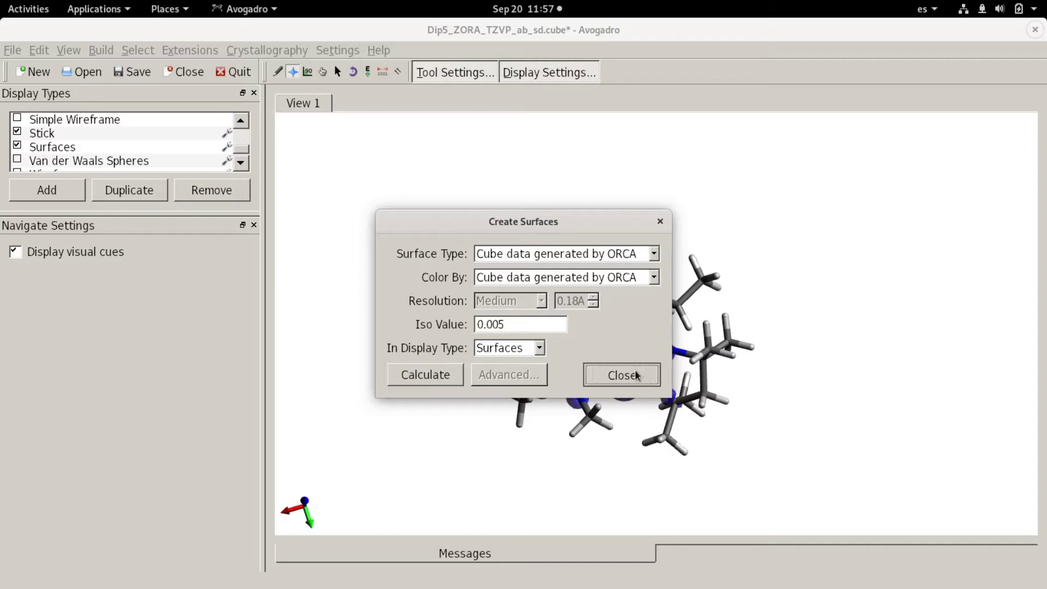
# Step: Zoom in and rotate to show the blue spin-density lobes over the ring and central carbon
pyautogui.moveTo(643, 402); pyautogui.dragTo(698, 548)
pyautogui.scroll(5, 620, 423)
pyautogui.moveTo(564, 369); pyautogui.dragTo(560, 327)
pyautogui.moveTo(590, 392); pyautogui.dragTo(539, 228)
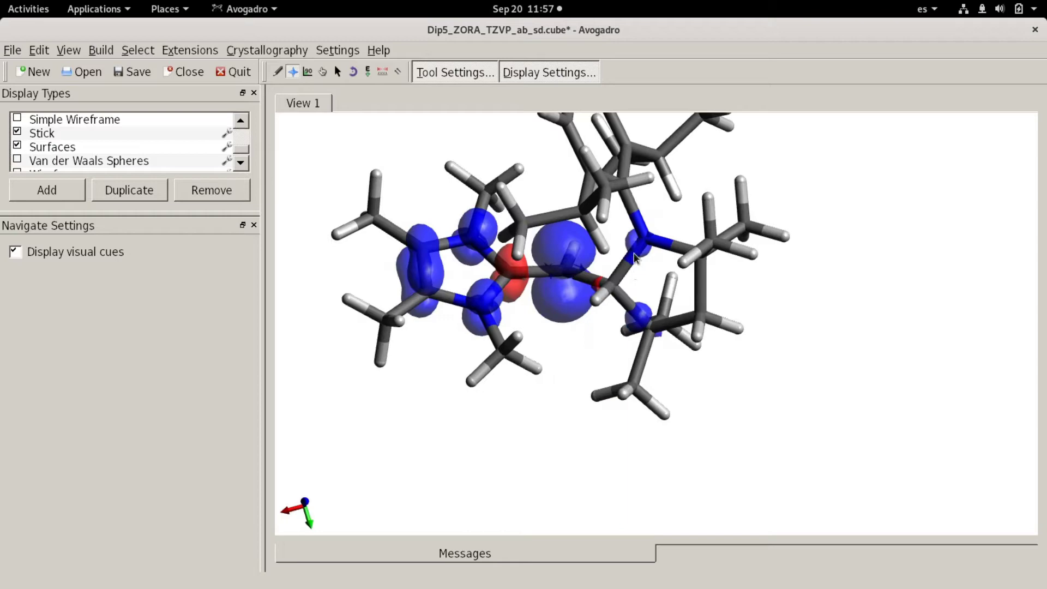
pyautogui.moveTo(500, 319); pyautogui.dragTo(481, 333)
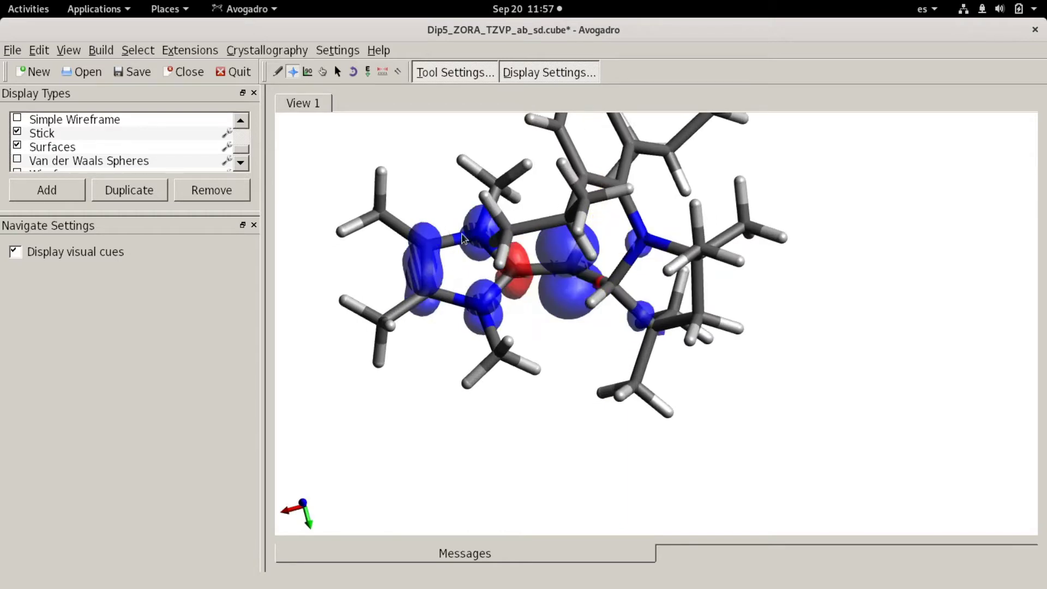
pyautogui.moveTo(523, 272); pyautogui.dragTo(717, 478)
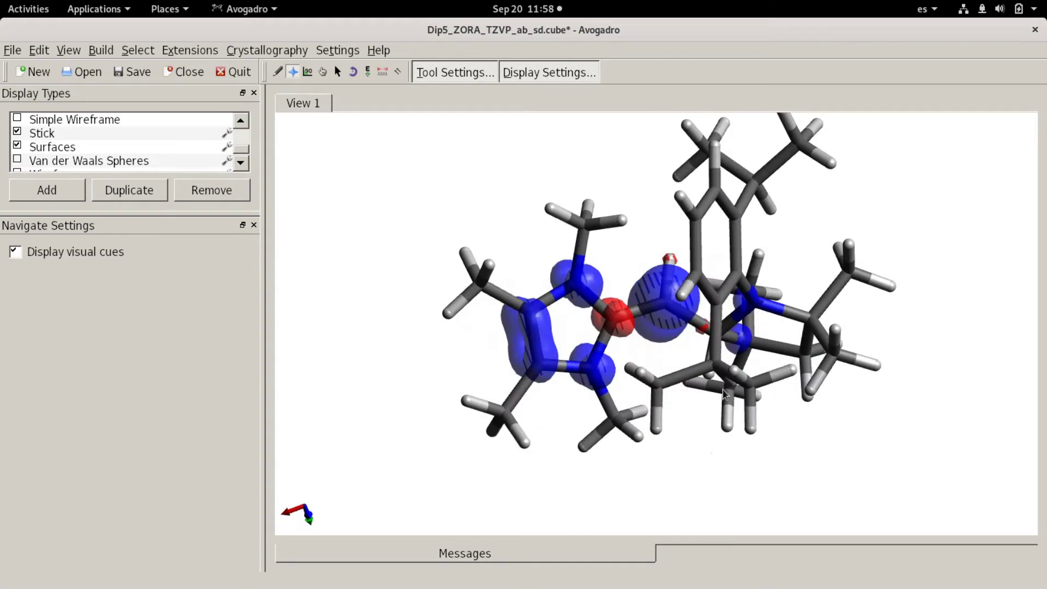
pyautogui.moveTo(683, 381); pyautogui.dragTo(663, 387)
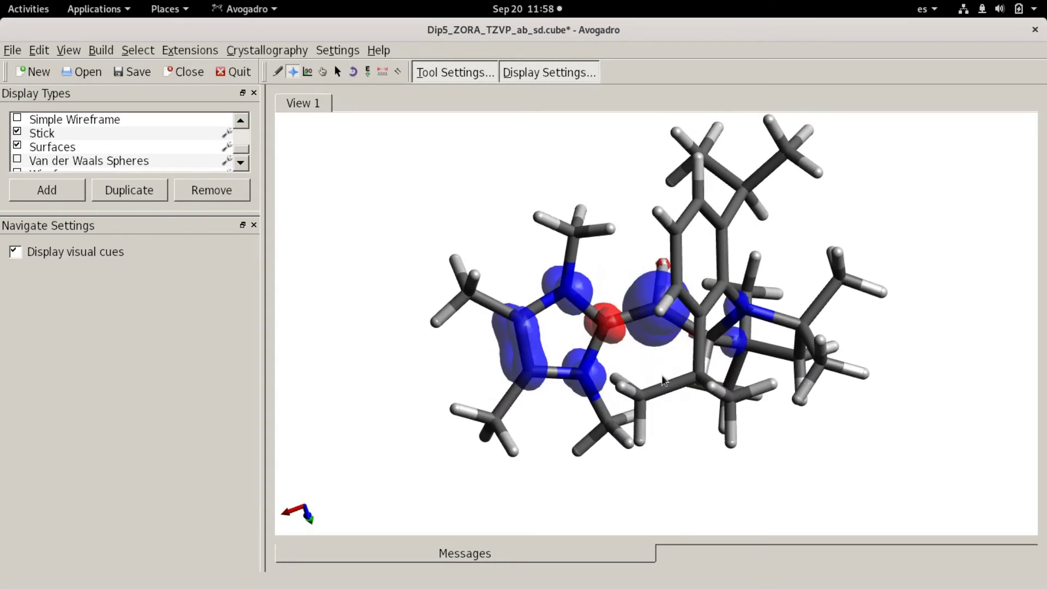
# Step: Bring TextPad to the front, maximize it, and show Dip5_ZORA_TZVP_ab.inp
pyautogui.press('super')
pyautogui.click(499, 248)
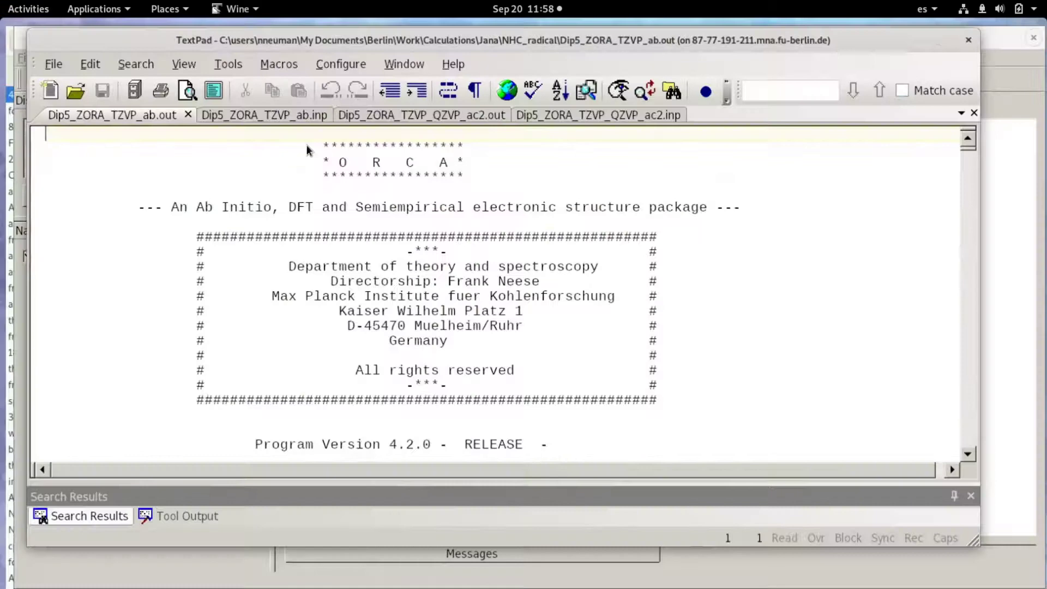
pyautogui.doubleClick(267, 36)
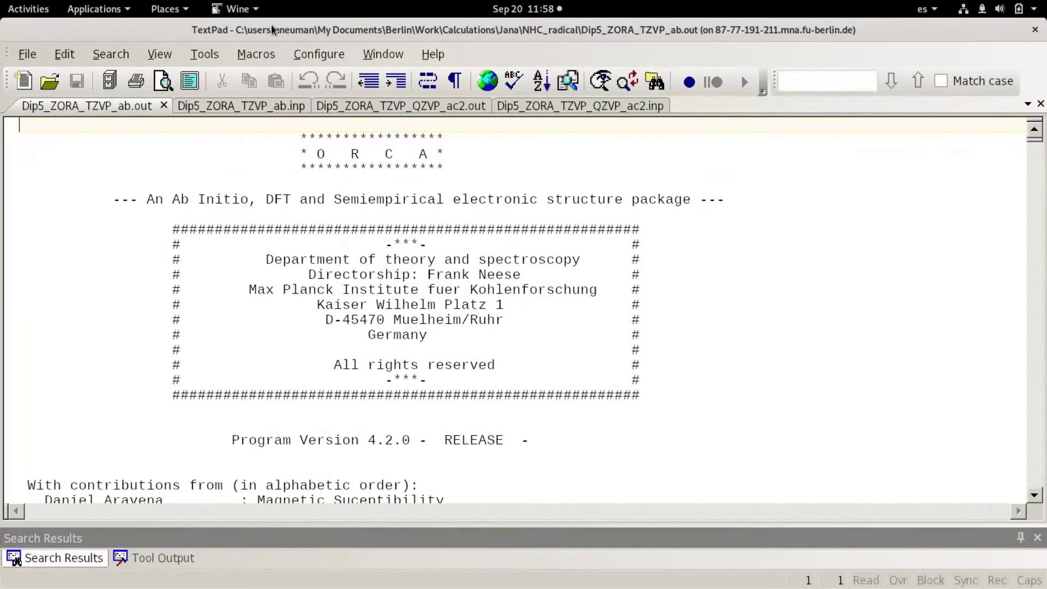
pyautogui.click(227, 105)
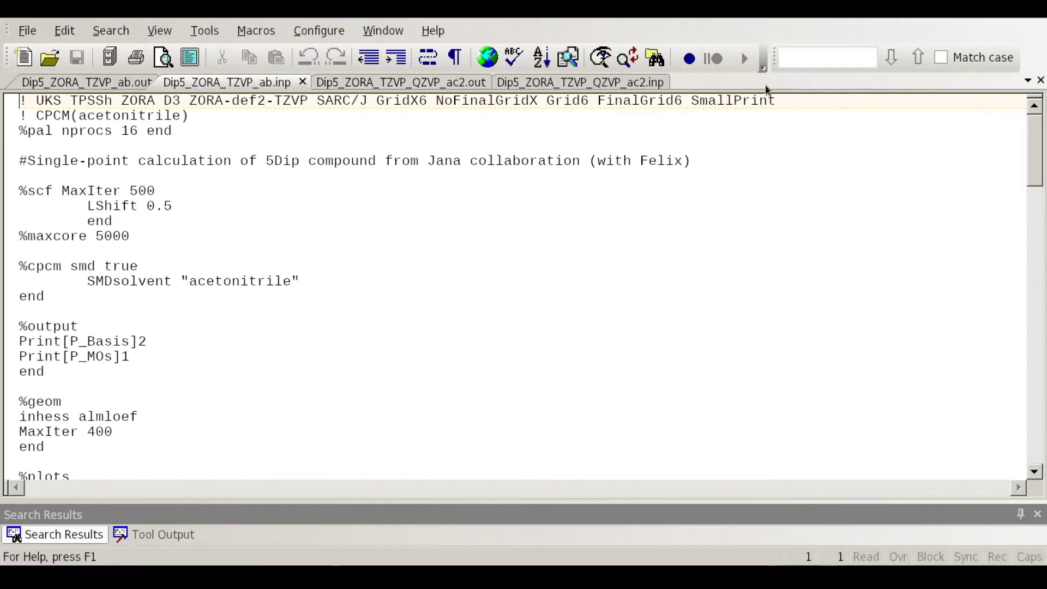
# Step: Highlight the TPSSh, ZORA and SARC/J keywords on the input's first line
pyautogui.moveTo(70, 100); pyautogui.dragTo(111, 101)
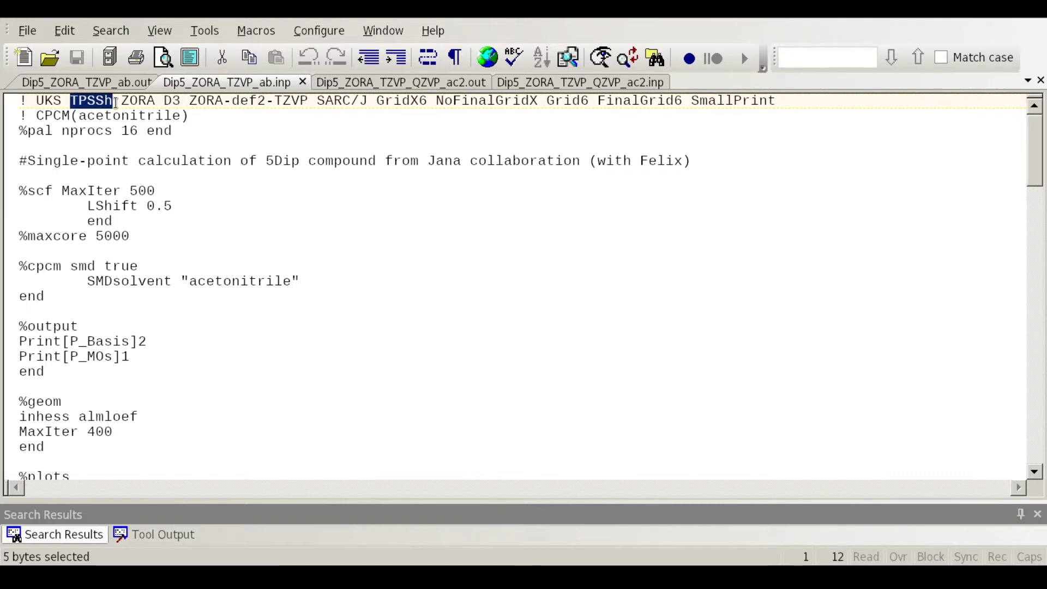
pyautogui.moveTo(119, 100); pyautogui.dragTo(307, 102)
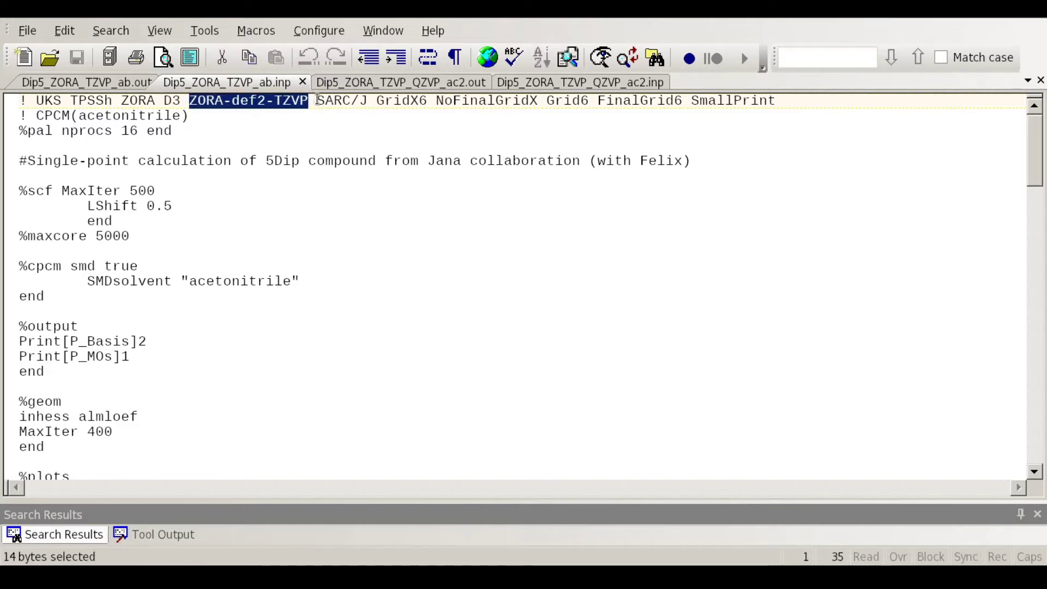
pyautogui.moveTo(318, 100); pyautogui.dragTo(368, 101)
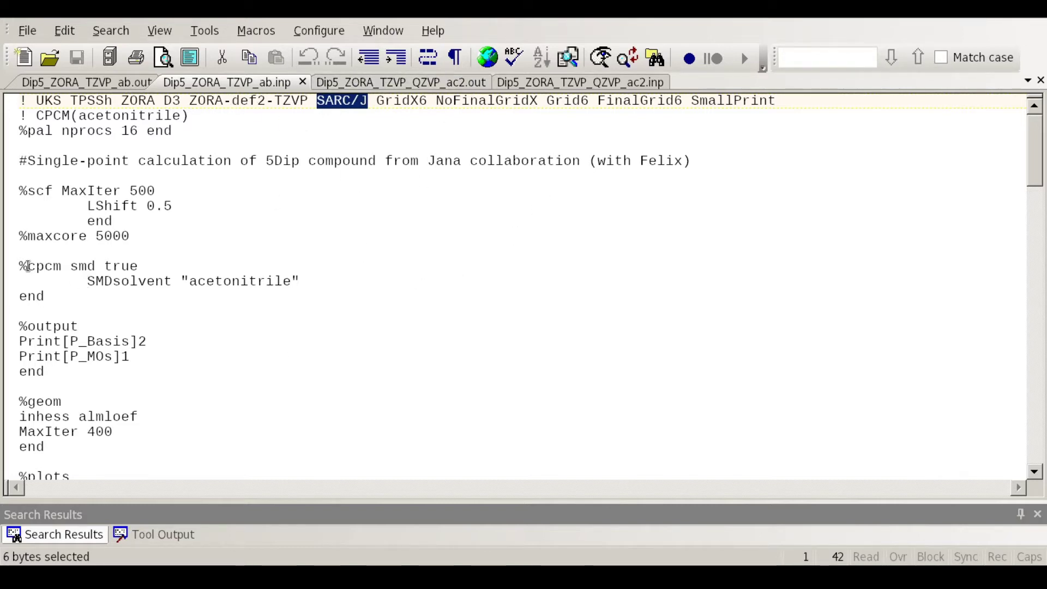
pyautogui.moveTo(89, 284); pyautogui.dragTo(173, 282)
# Step: Highlight the spin-density cube file name in the %plots block
pyautogui.scroll(-2, 319, 281)
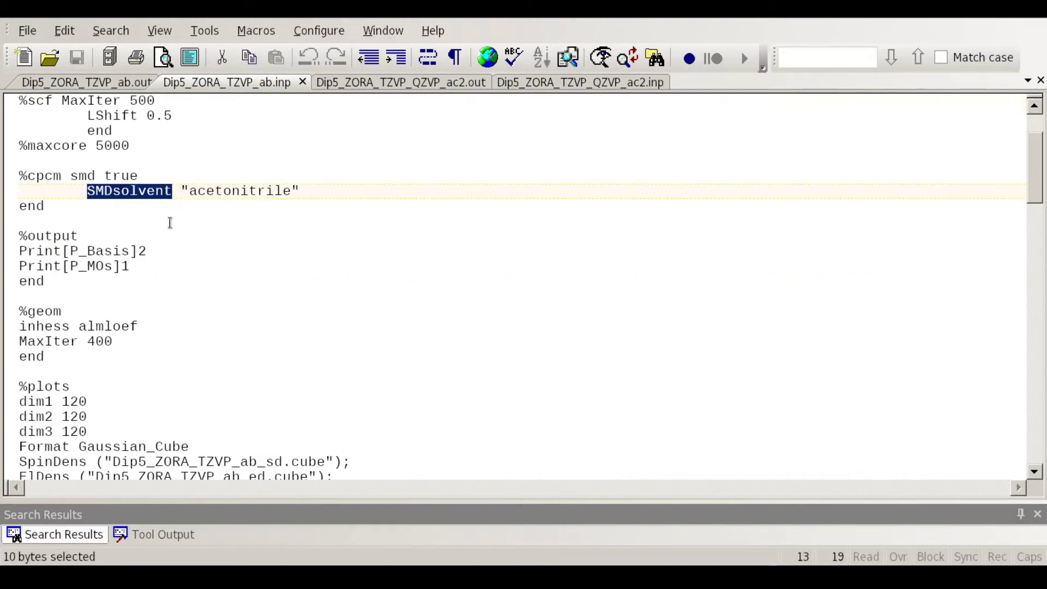
pyautogui.scroll(-2, 447, 257)
pyautogui.scroll(-2, 206, 292)
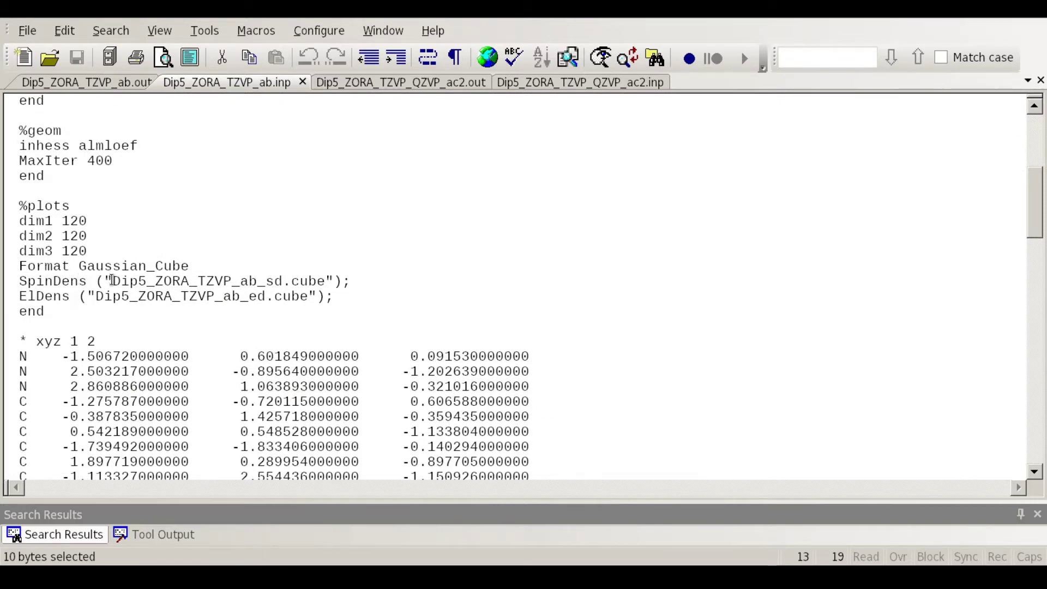
pyautogui.moveTo(112, 280); pyautogui.dragTo(326, 284)
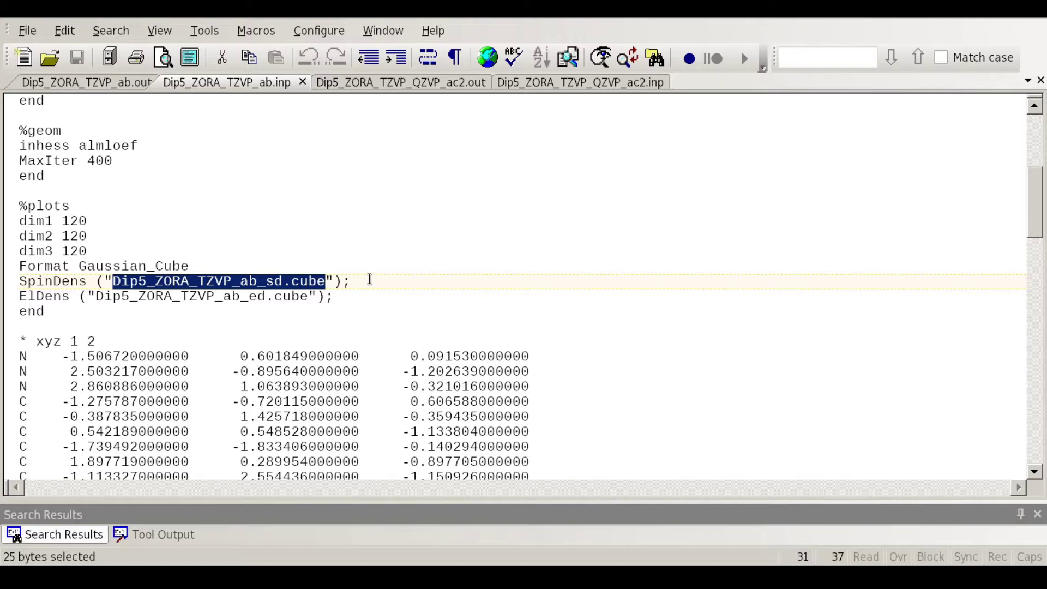
# Step: Highlight charge 1 and multiplicity 2 on the xyz line, then reach the %eprnmr block
pyautogui.scroll(-2, 218, 267)
pyautogui.doubleClick(76, 251)
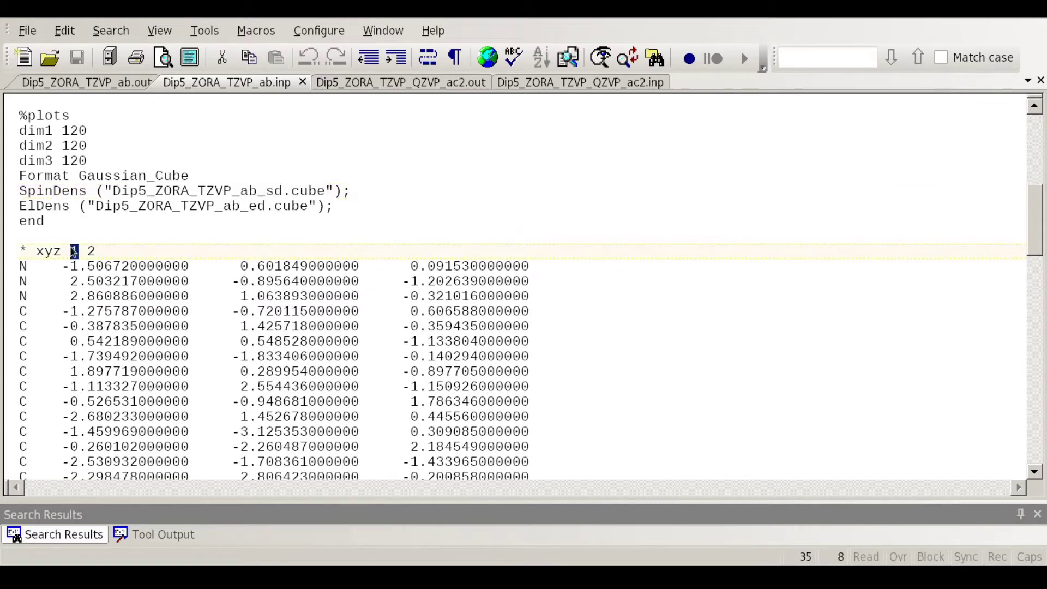
pyautogui.doubleClick(91, 251)
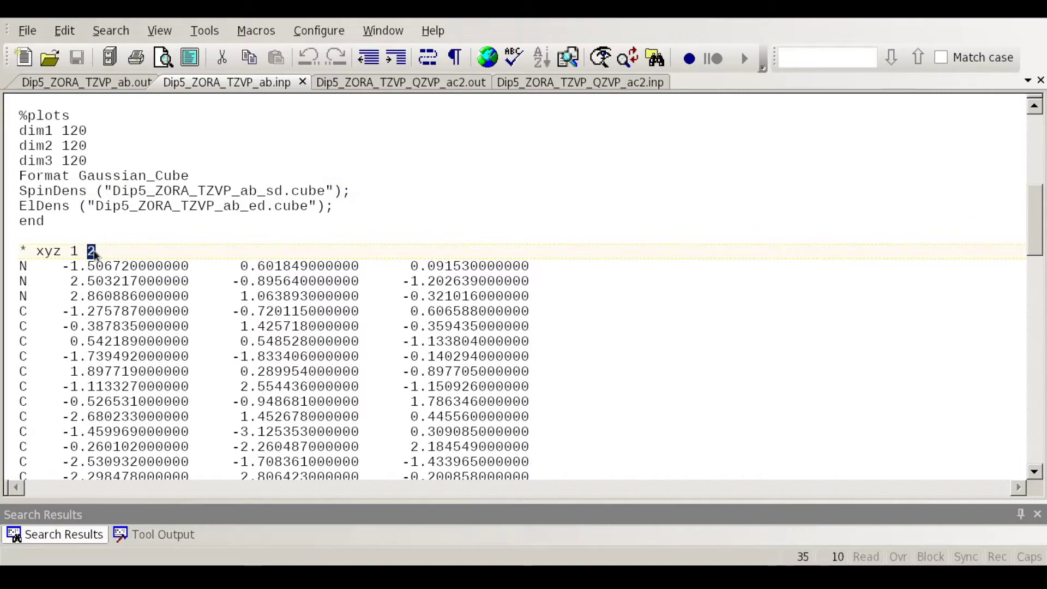
pyautogui.scroll(-20, 286, 251)
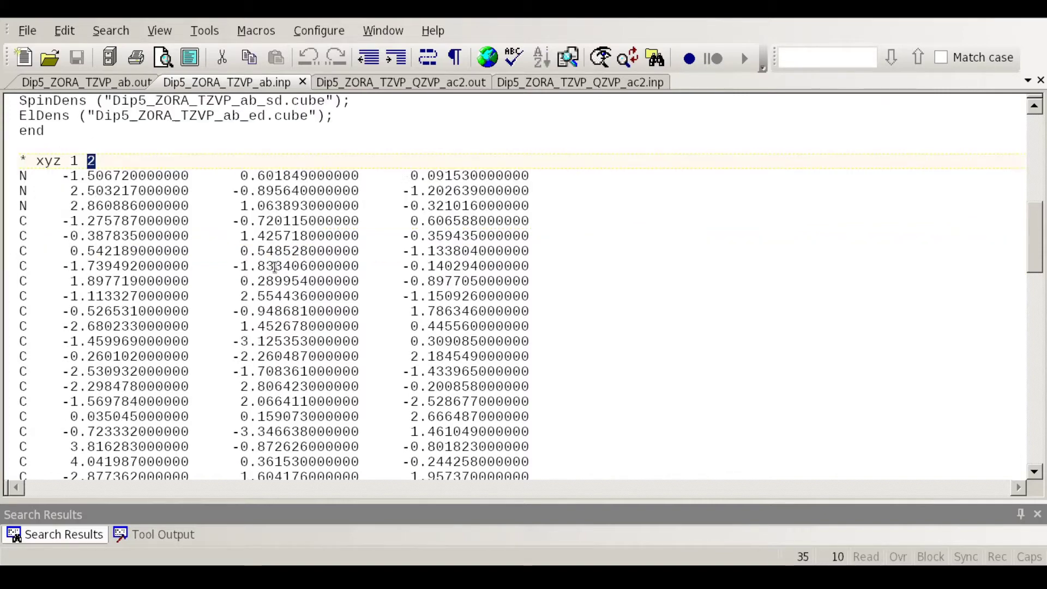
pyautogui.scroll(-5, 222, 255)
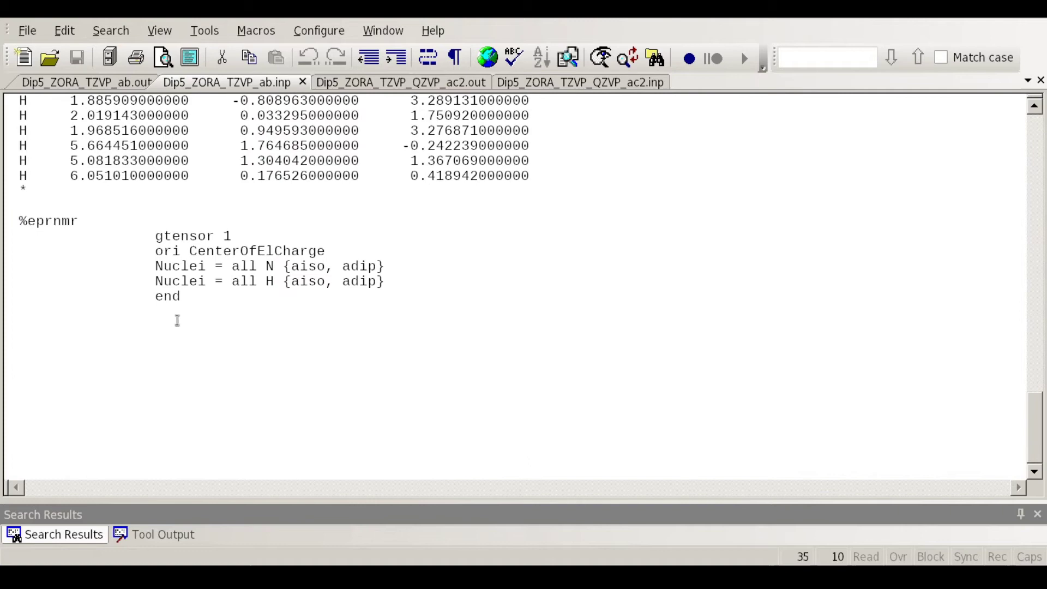
pyautogui.moveTo(187, 293); pyautogui.dragTo(82, 222)
pyautogui.click(208, 264)
pyautogui.click(196, 296)
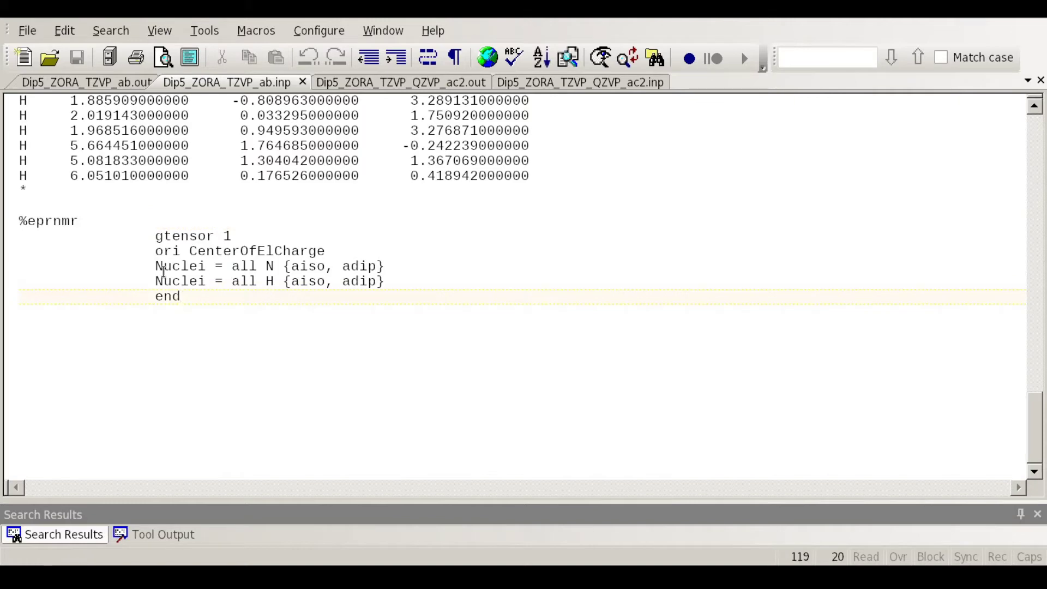
pyautogui.moveTo(155, 234); pyautogui.dragTo(325, 249)
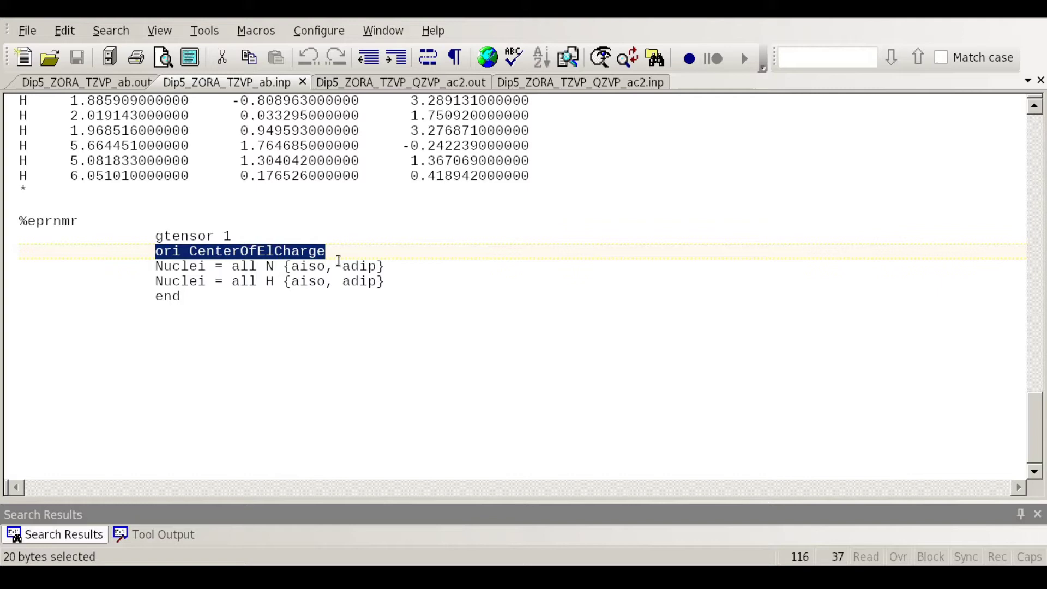
pyautogui.click(367, 242)
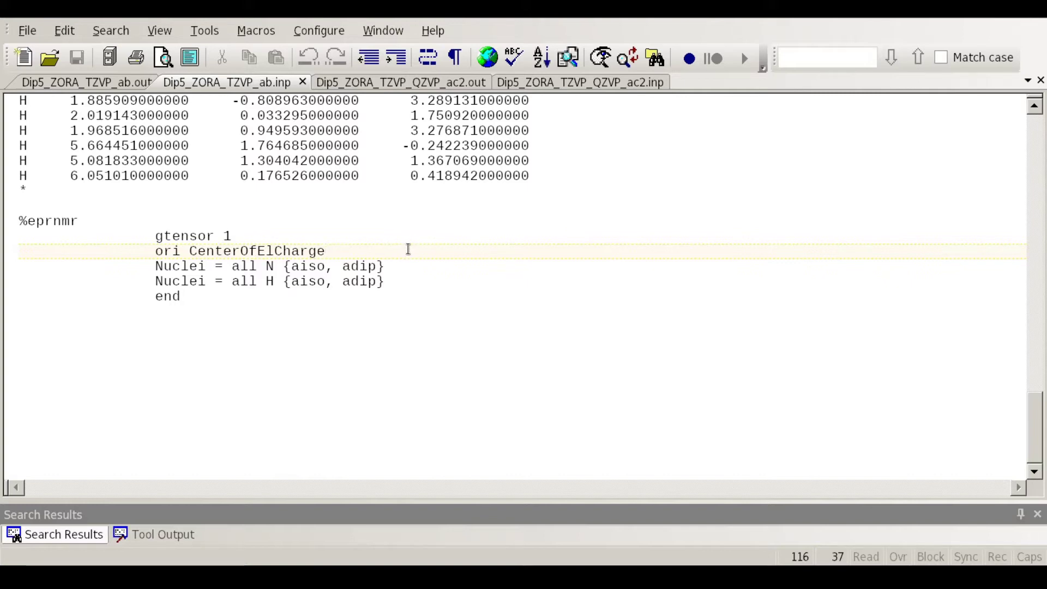
pyautogui.moveTo(329, 252); pyautogui.dragTo(188, 249)
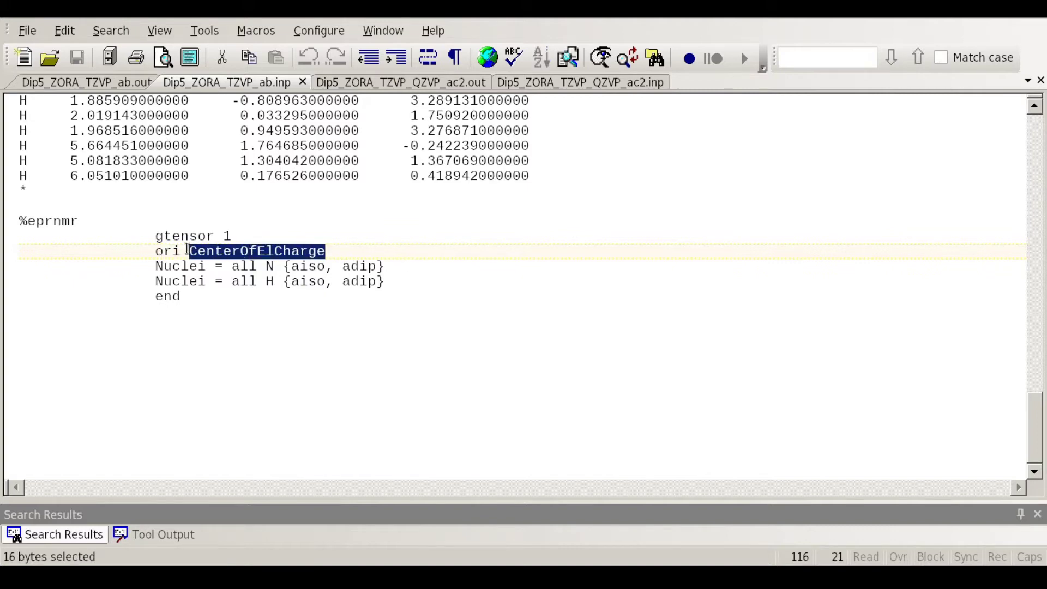
pyautogui.click(344, 250)
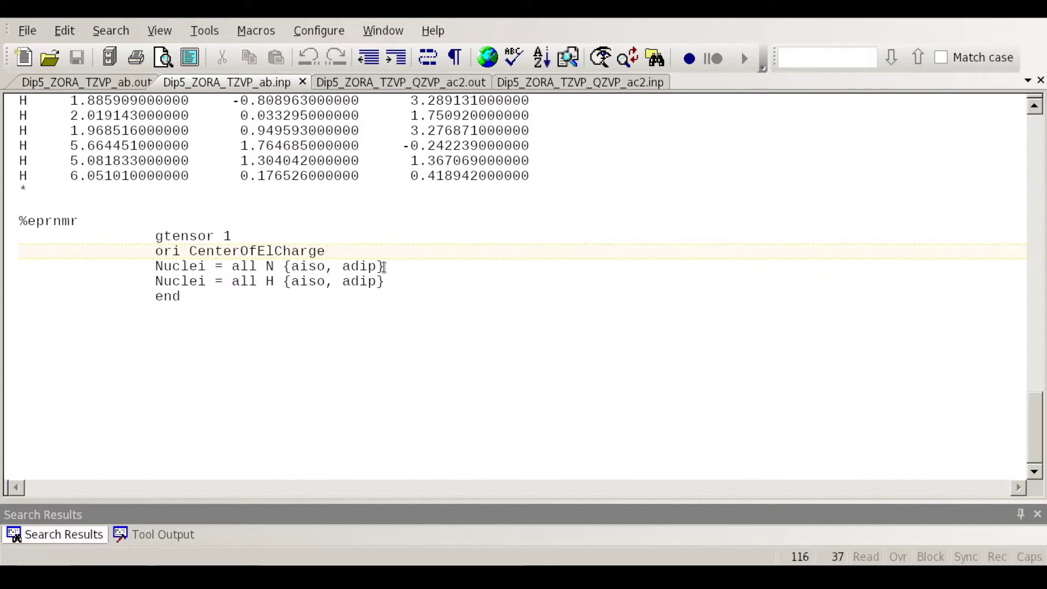
pyautogui.moveTo(155, 267); pyautogui.dragTo(204, 267)
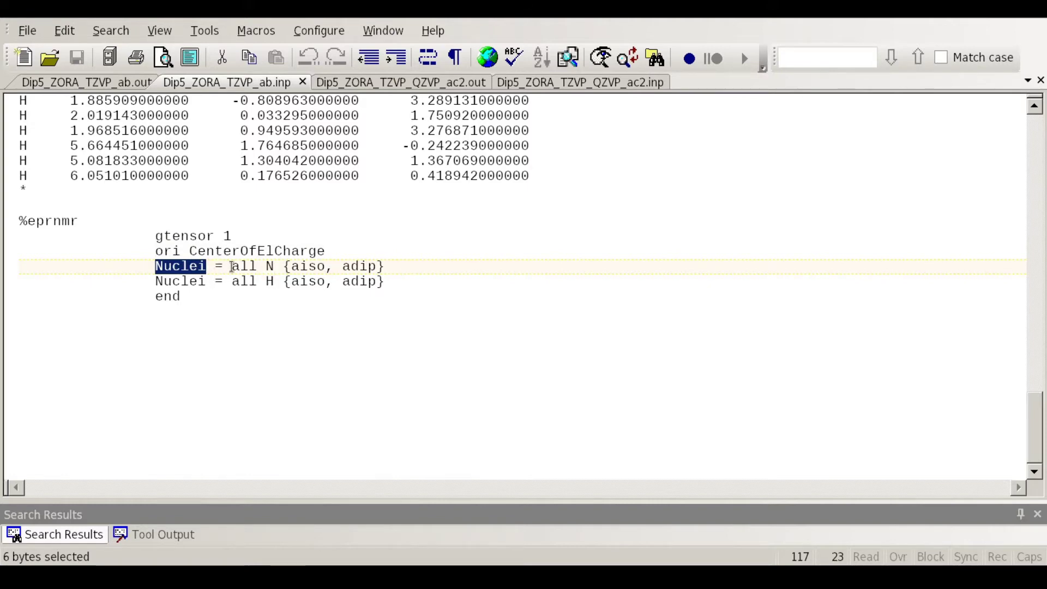
pyautogui.moveTo(231, 267)
pyautogui.mouseDown()
pyautogui.moveTo(275, 267)
pyautogui.moveTo(233, 281)
pyautogui.mouseUp()
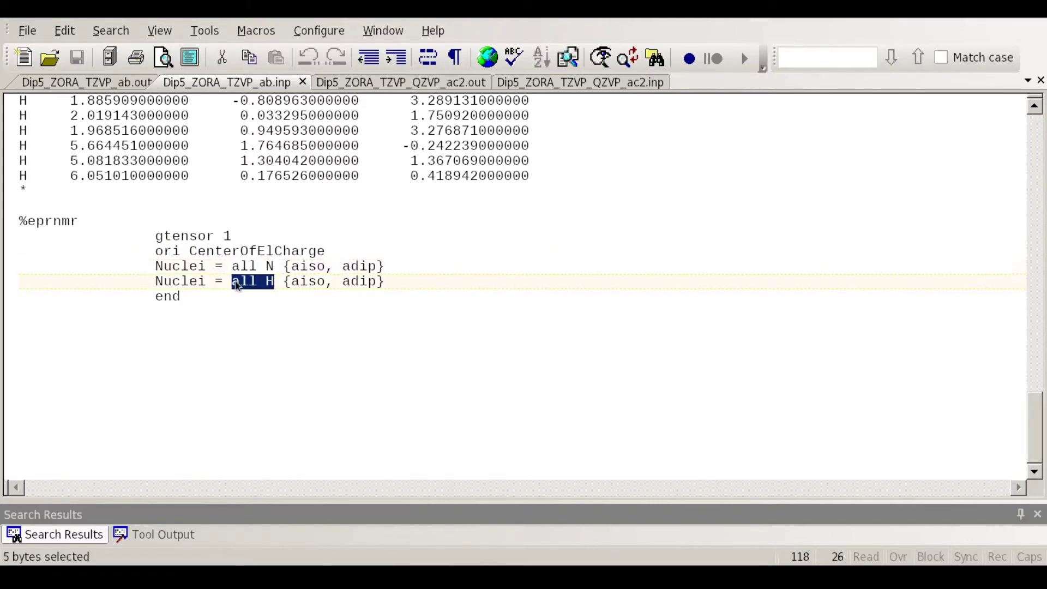
pyautogui.click(285, 283)
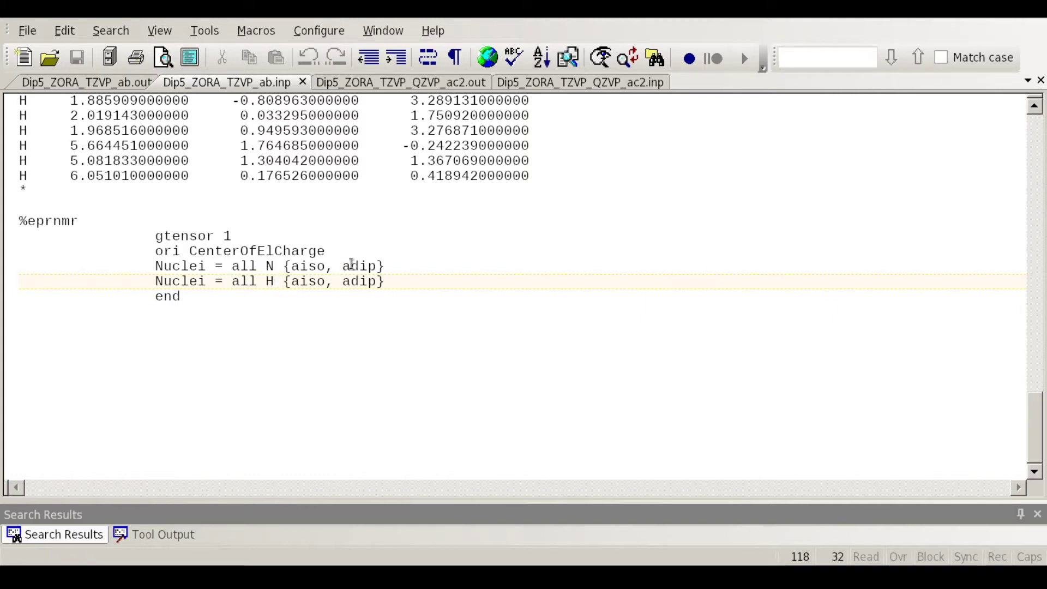
# Step: Highlight aiso, adip on the nitrogen Nuclei line of the %eprnmr block
pyautogui.moveTo(290, 267); pyautogui.dragTo(377, 265)
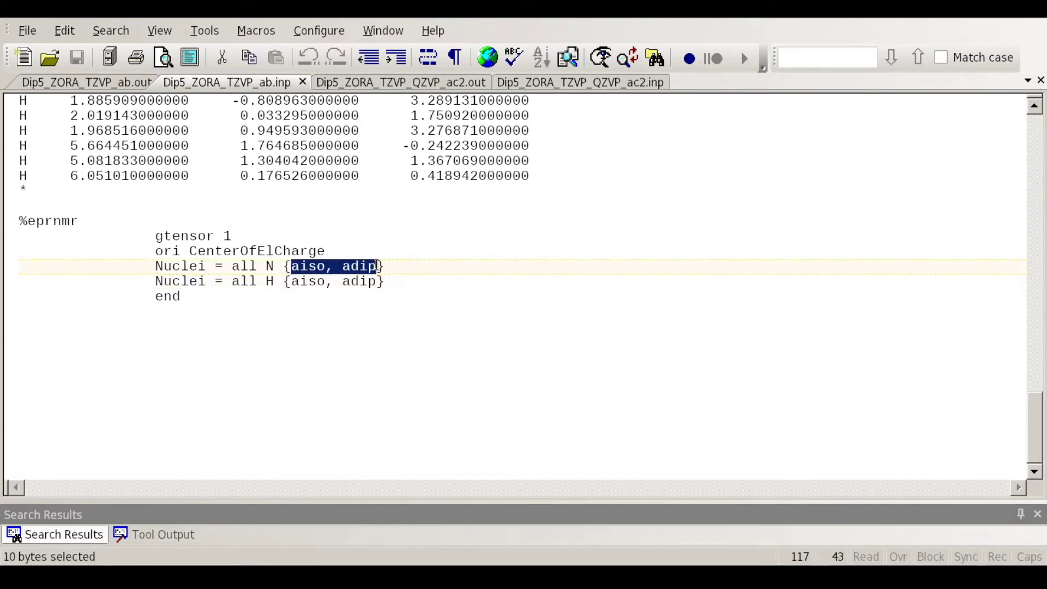
pyautogui.click(408, 279)
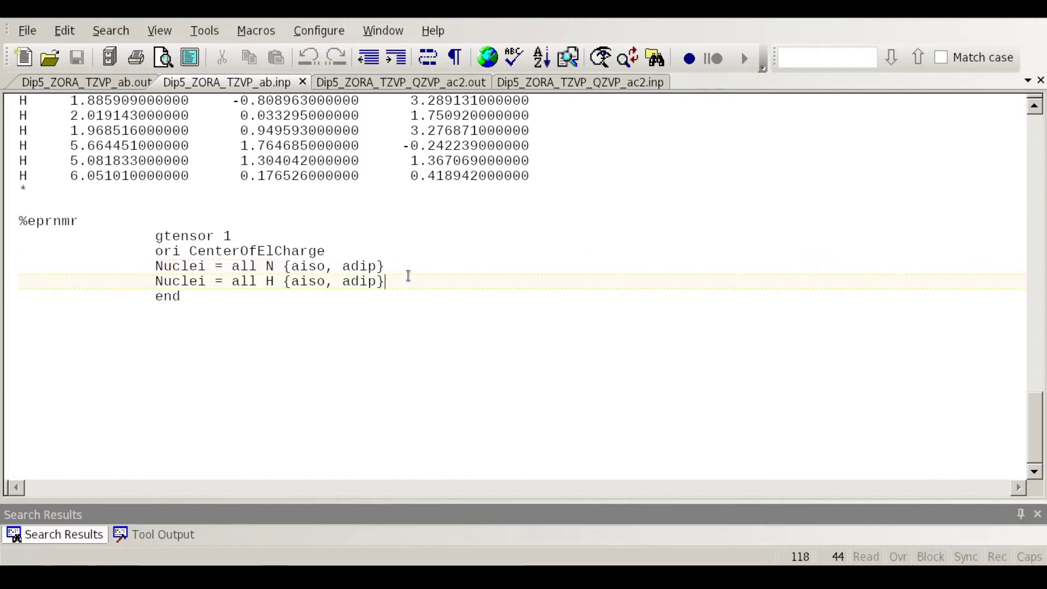
pyautogui.doubleClick(380, 266)
pyautogui.click(489, 267)
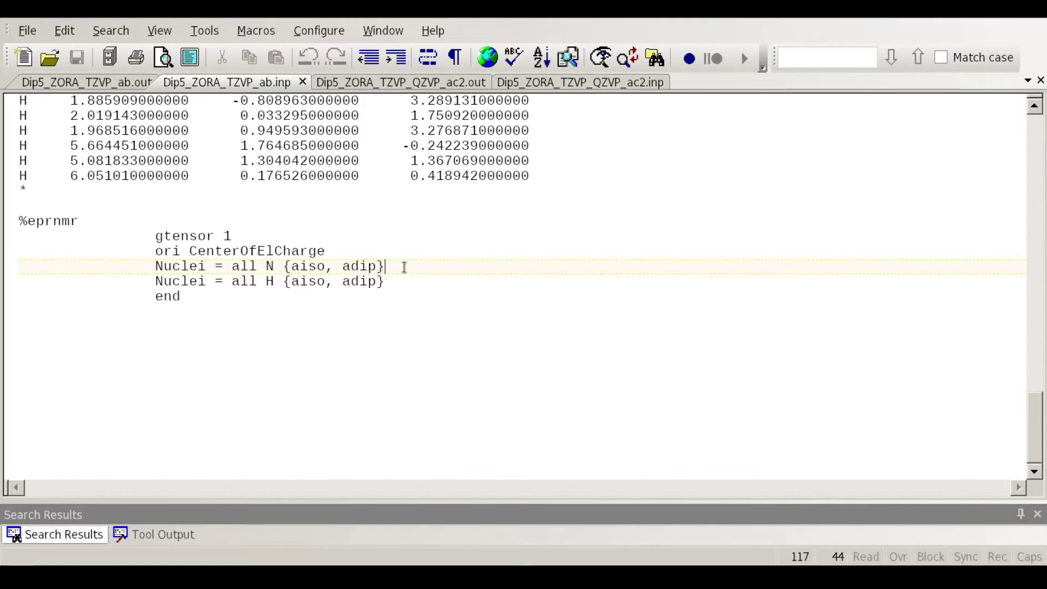
pyautogui.moveTo(401, 268); pyautogui.dragTo(340, 267)
pyautogui.press('Right')
# Step: Reselect aiso, adip with Shift+arrow keys, then highlight the N in 'all N'
pyautogui.hotkey('ctrl', 'shift', 'Left')
pyautogui.hotkey('ctrl', 'shift', 'Left')
pyautogui.hotkey('ctrl', 'shift', 'Left')
pyautogui.hotkey('ctrl', 'shift', 'Left')
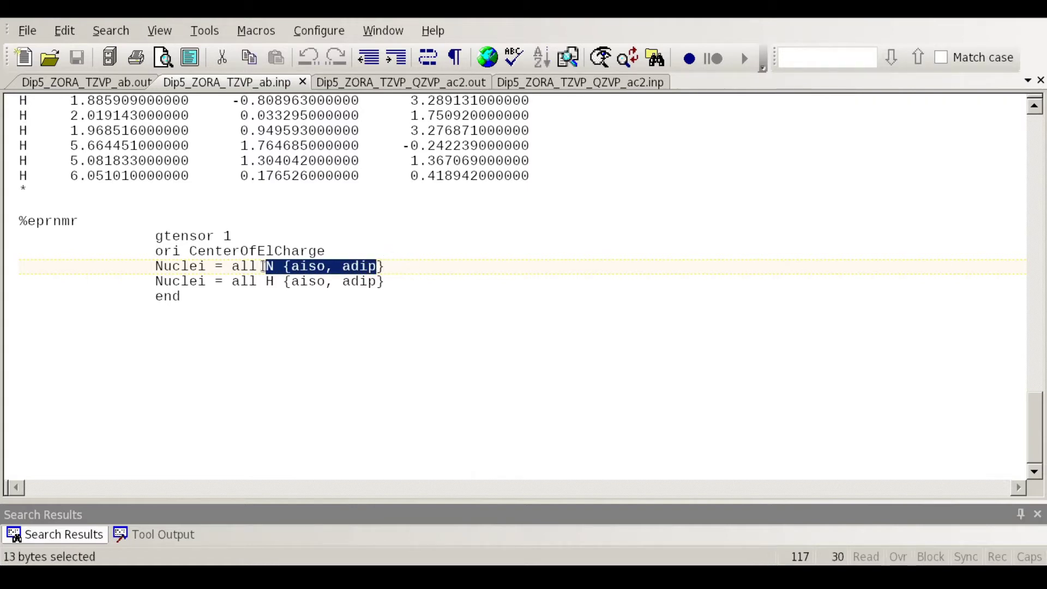
pyautogui.hotkey('shift', 'Right')
pyautogui.hotkey('shift', 'Right')
pyautogui.hotkey('shift', 'Right')
pyautogui.hotkey('shift', 'Right')
pyautogui.hotkey('shift', 'Left')
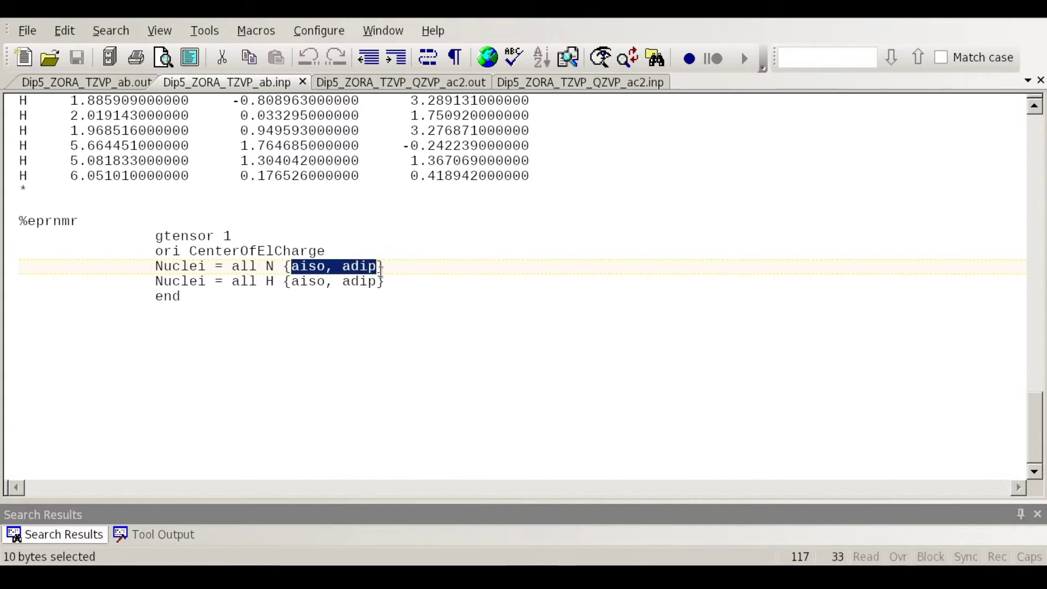
pyautogui.press('Down')
pyautogui.press('End')
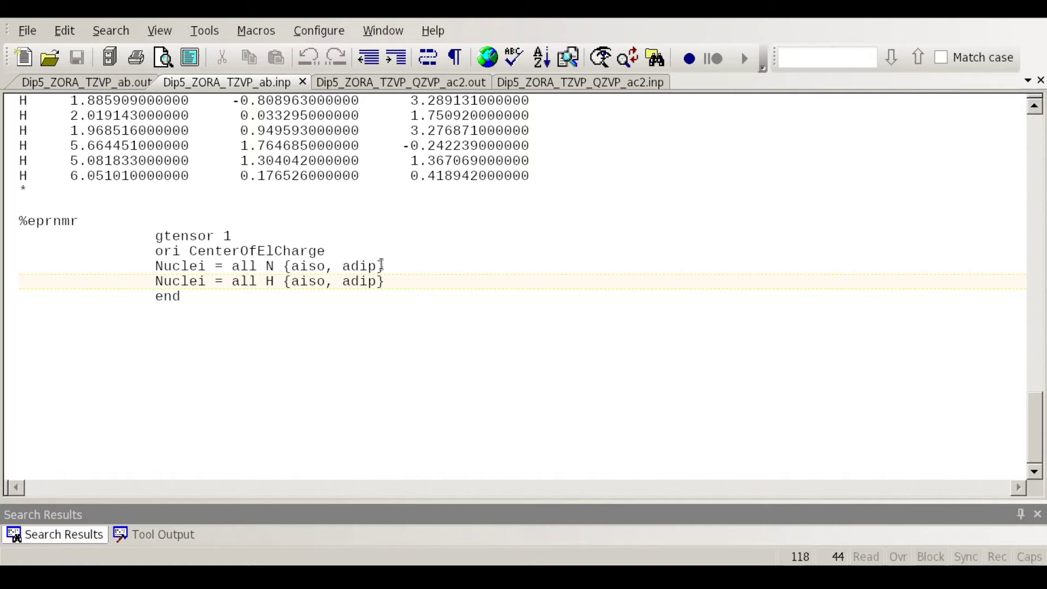
pyautogui.moveTo(266, 266); pyautogui.dragTo(271, 265)
pyautogui.click(272, 269)
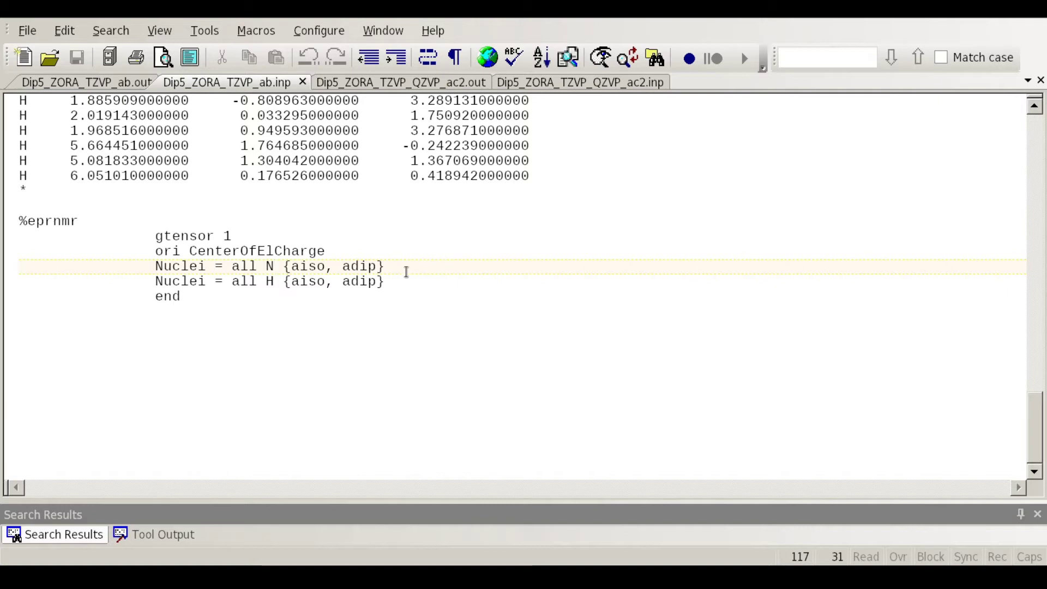
pyautogui.click(384, 267)
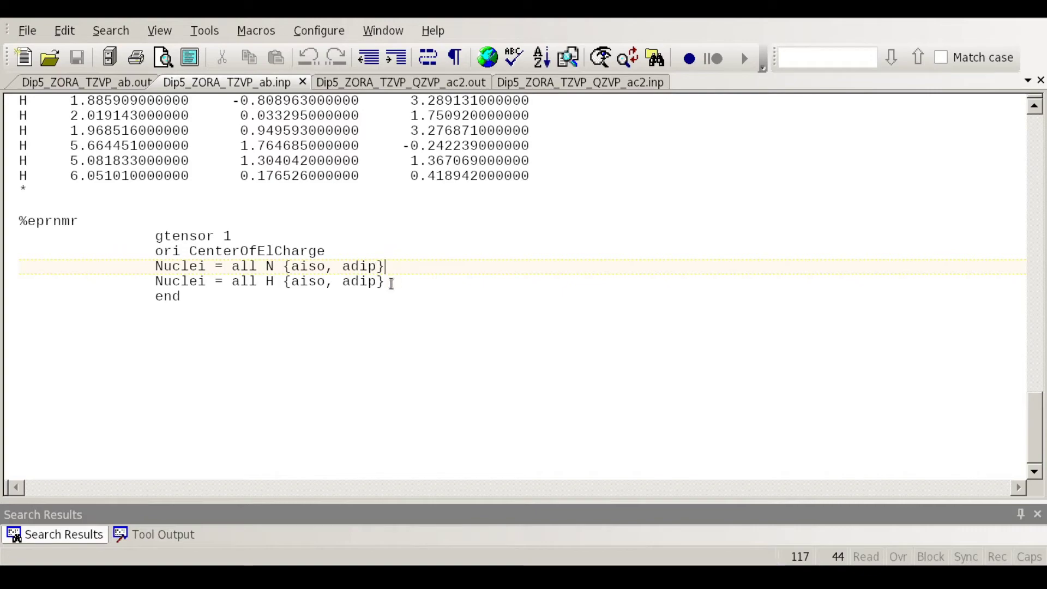
# Step: Show Dip5_ZORA_TZVP_ab.out, skim it, and search for CP-SCF
pyautogui.click(105, 83)
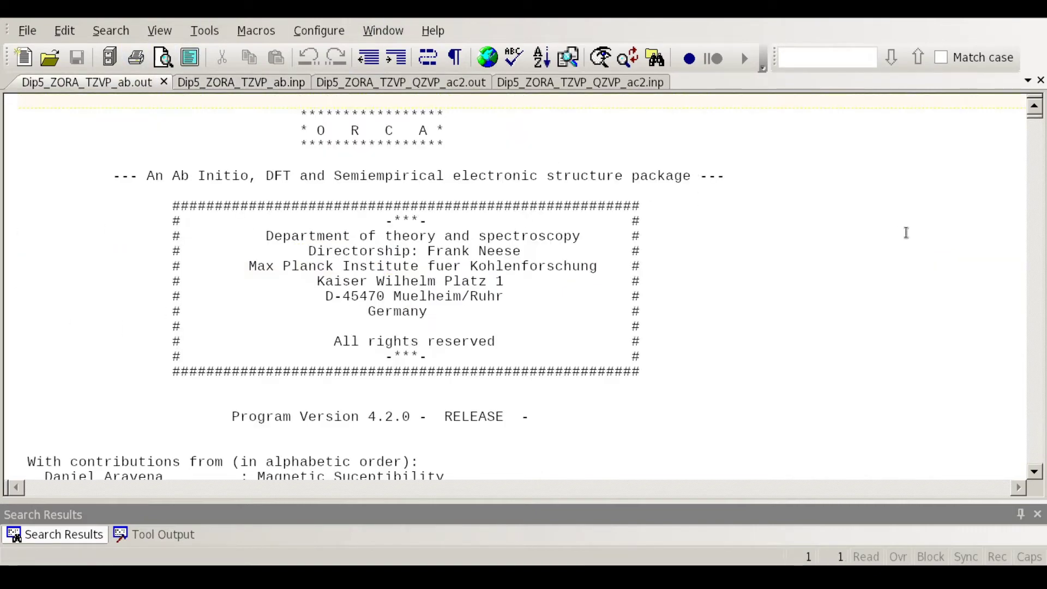
pyautogui.scroll(-15, 920, 238)
pyautogui.scroll(-20, 921, 239)
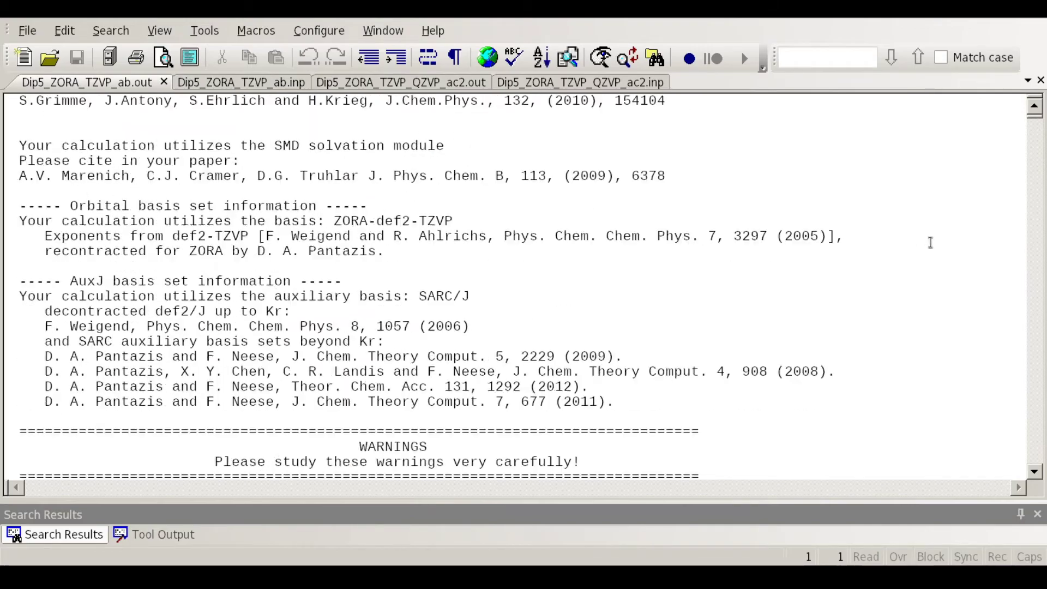
pyautogui.moveTo(1039, 121); pyautogui.dragTo(1034, 470)
pyautogui.scroll(-6, 949, 412)
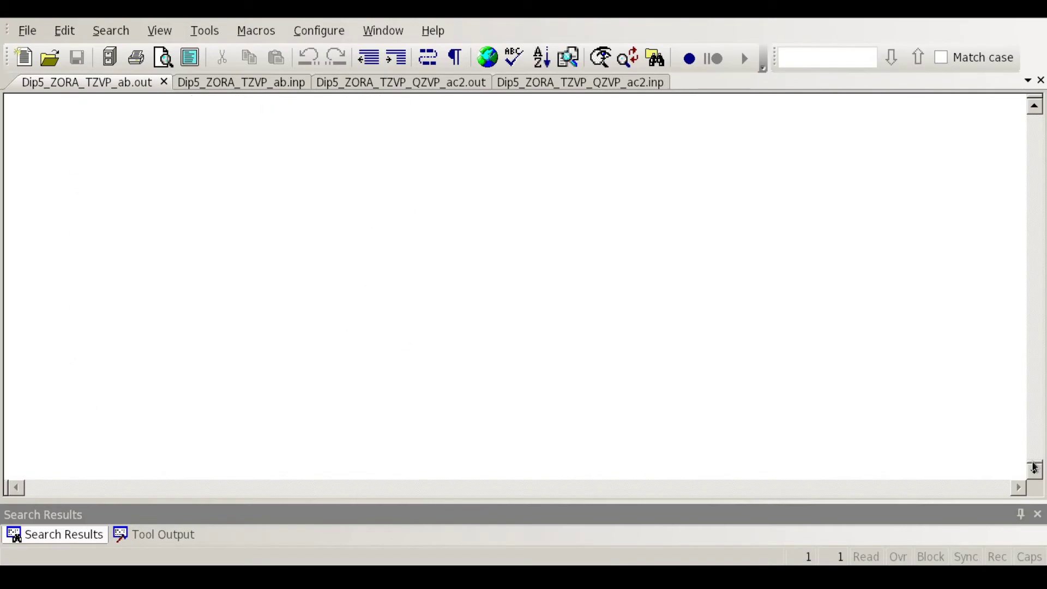
pyautogui.scroll(10, 943, 293)
pyautogui.scroll(15, 947, 293)
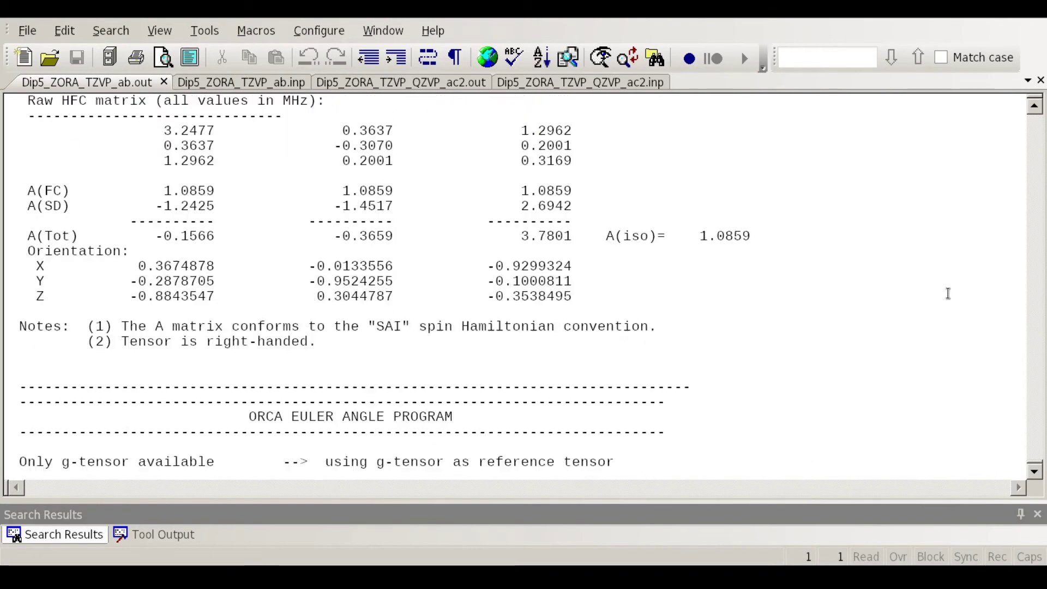
pyautogui.hotkey('ctrl', 'f')
pyautogui.write('CP-SCF')
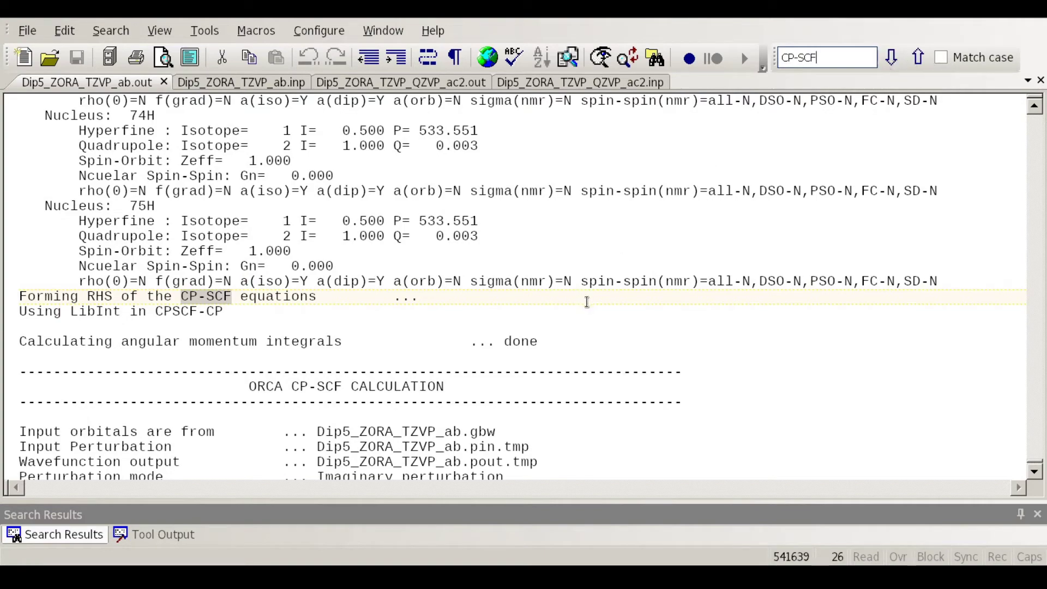
pyautogui.click(607, 281)
# Step: Scroll up to the ORCA EPR/NMR CALCULATION header listing multiplicity 2, g-tensor 1, 48 nuclei
pyautogui.scroll(20, 626, 269)
pyautogui.scroll(20, 616, 270)
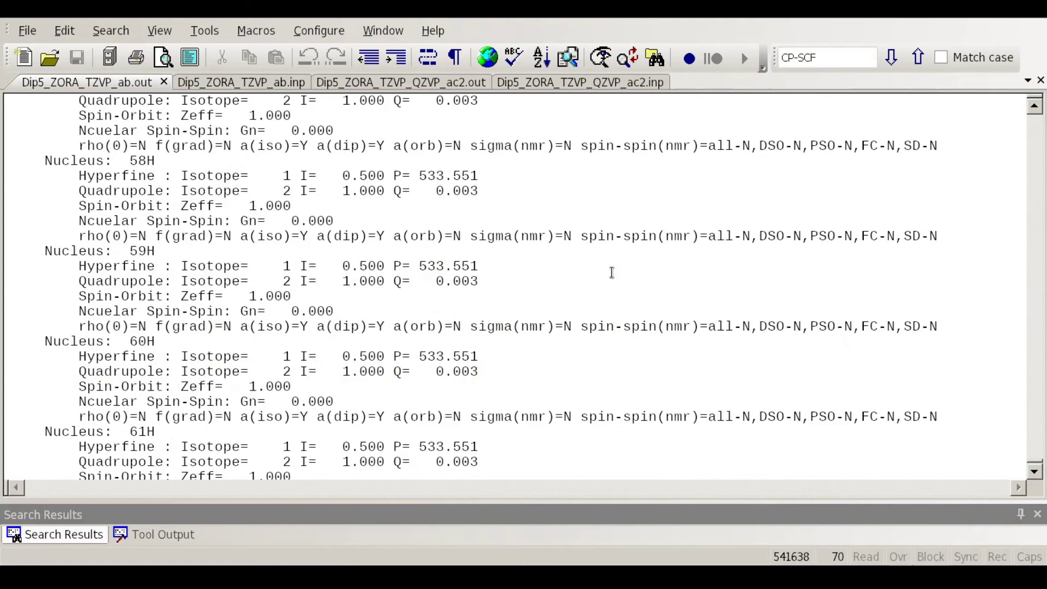
pyautogui.scroll(20, 612, 273)
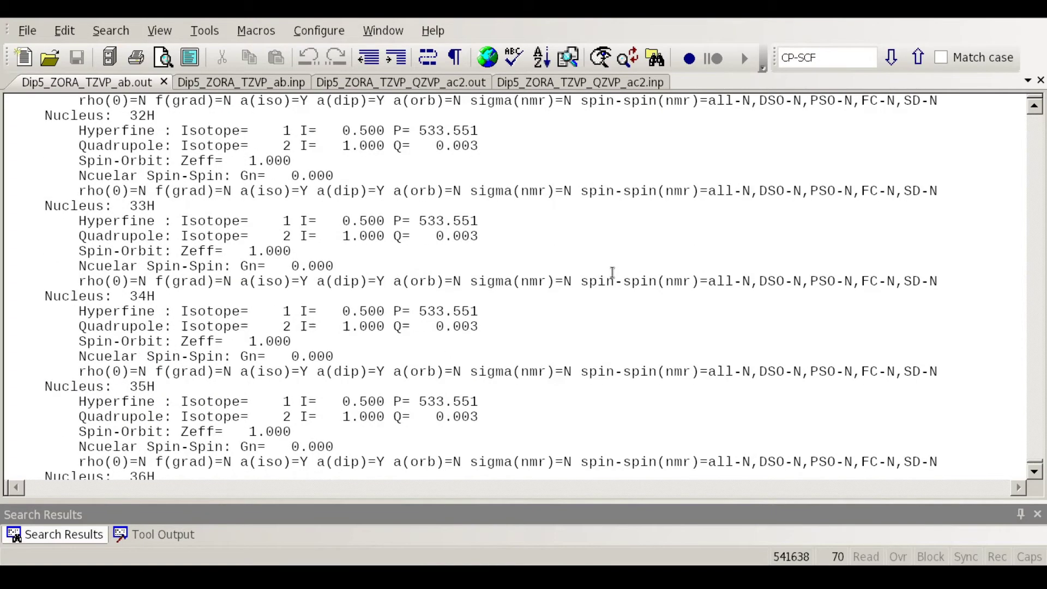
pyautogui.scroll(15, 613, 273)
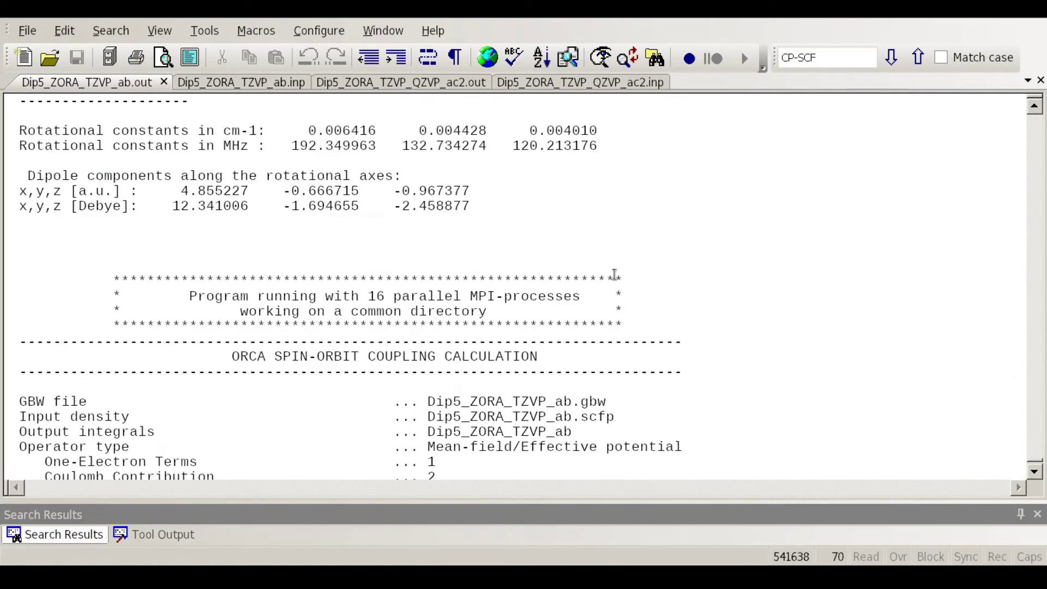
pyautogui.scroll(3, 518, 293)
pyautogui.scroll(-3, 518, 293)
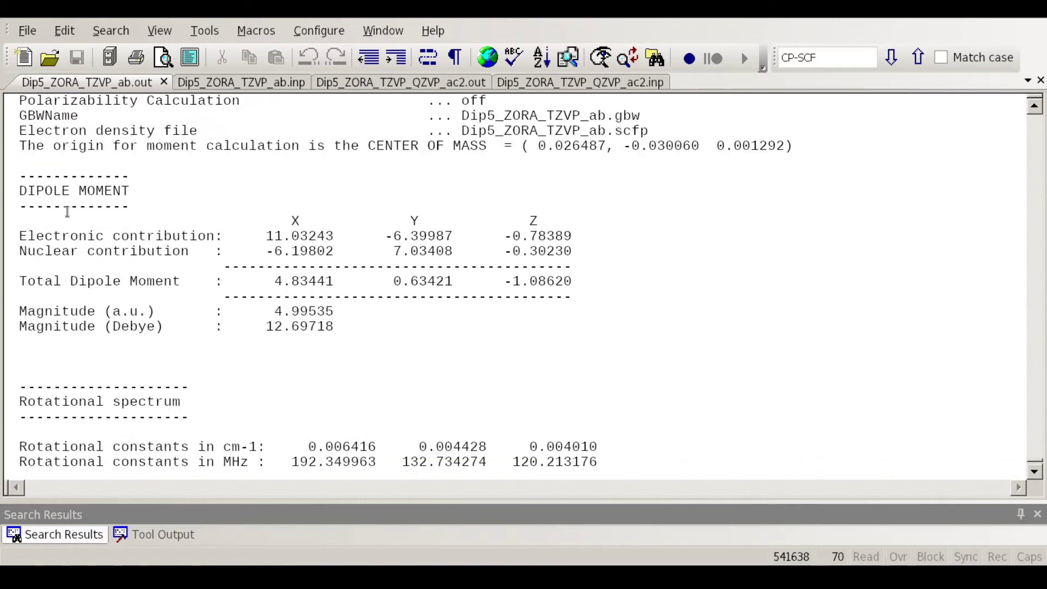
pyautogui.scroll(6, 95, 186)
pyautogui.scroll(-9, 83, 430)
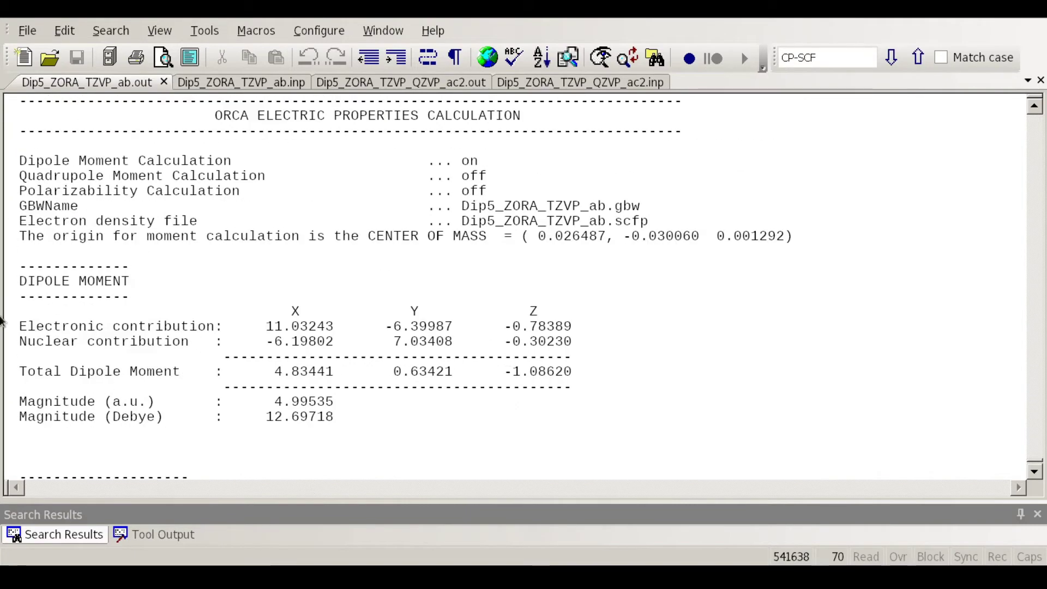
pyautogui.scroll(9, 204, 268)
pyautogui.scroll(12, 206, 268)
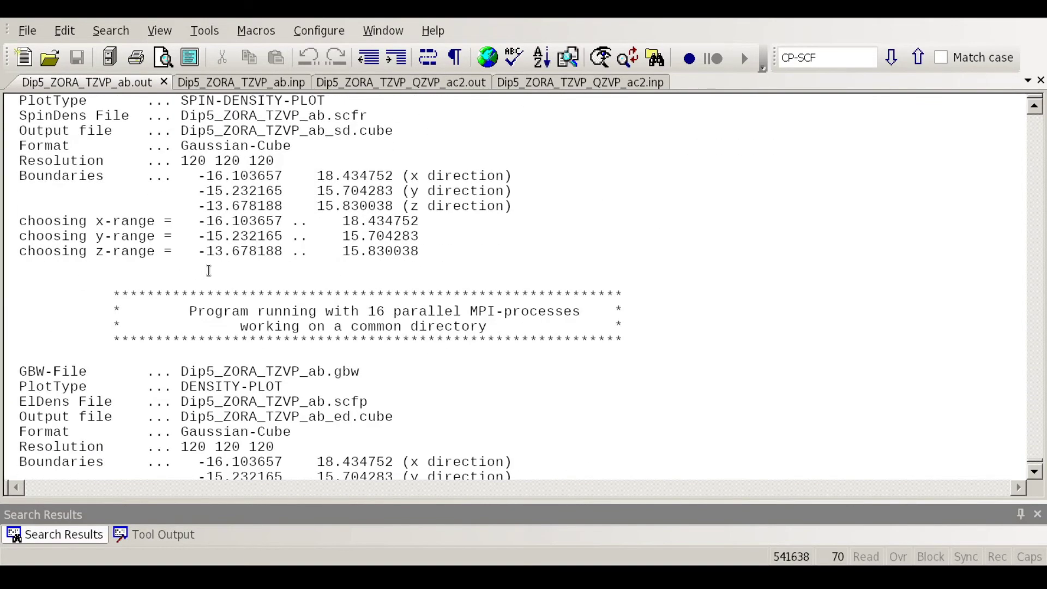
pyautogui.scroll(-1, 177, 200)
pyautogui.scroll(-20, 177, 200)
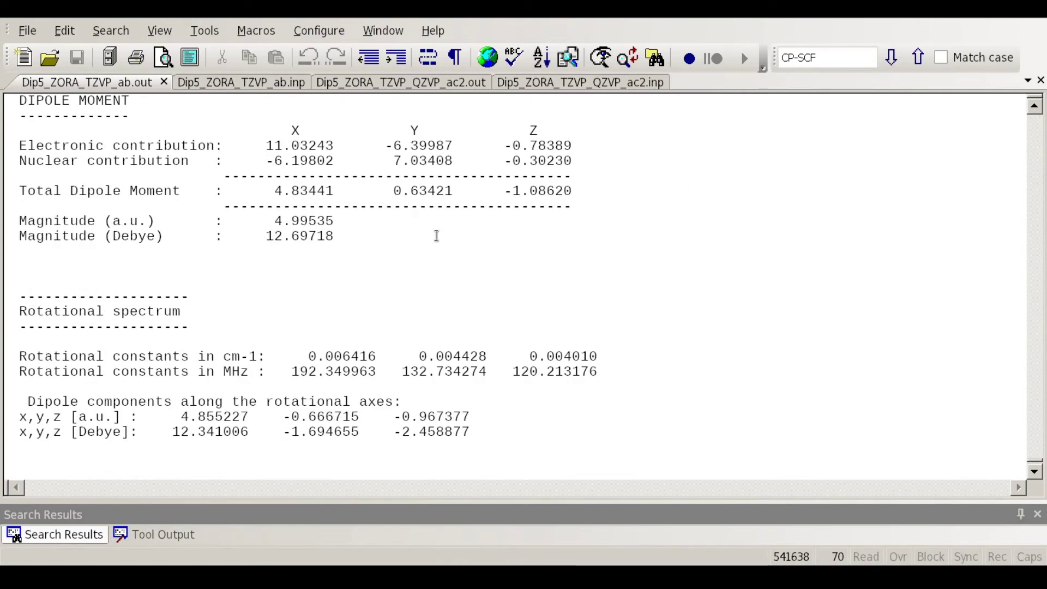
pyautogui.scroll(-14, 437, 234)
pyautogui.scroll(-8, 448, 217)
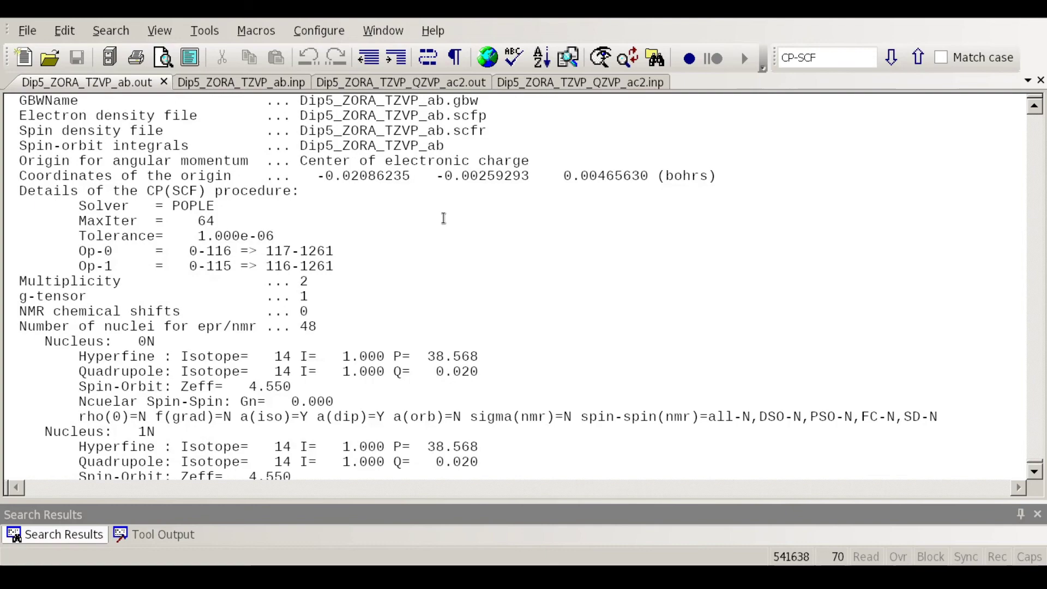
pyautogui.scroll(5, 257, 287)
pyautogui.scroll(6, 391, 327)
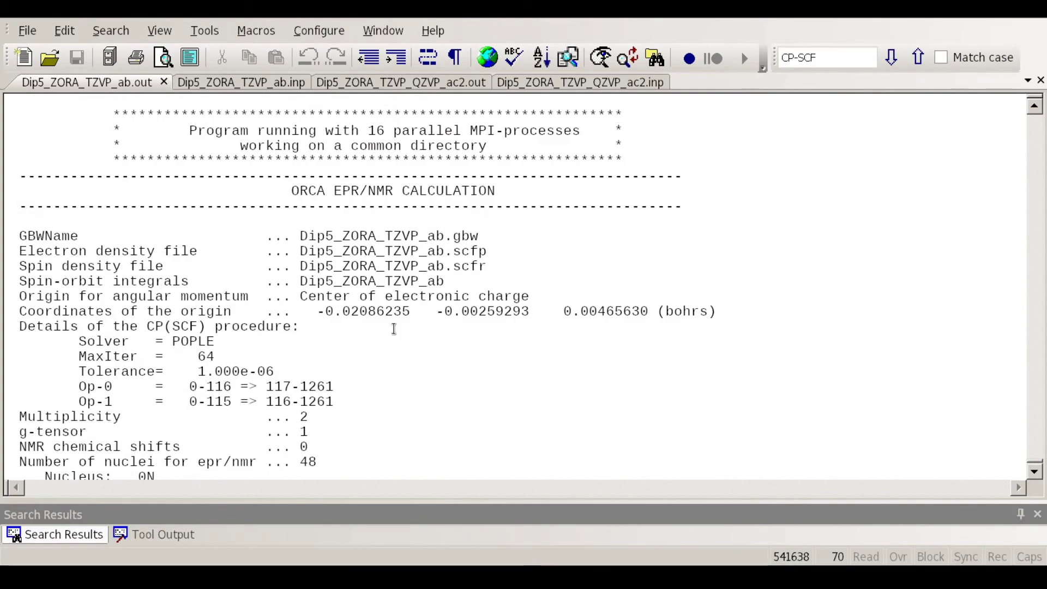
# Step: Highlight nucleus 1N's isotope 14 entry and its spin-orbit Zeff value 4.550
pyautogui.scroll(-5, 428, 333)
pyautogui.scroll(-9, 428, 333)
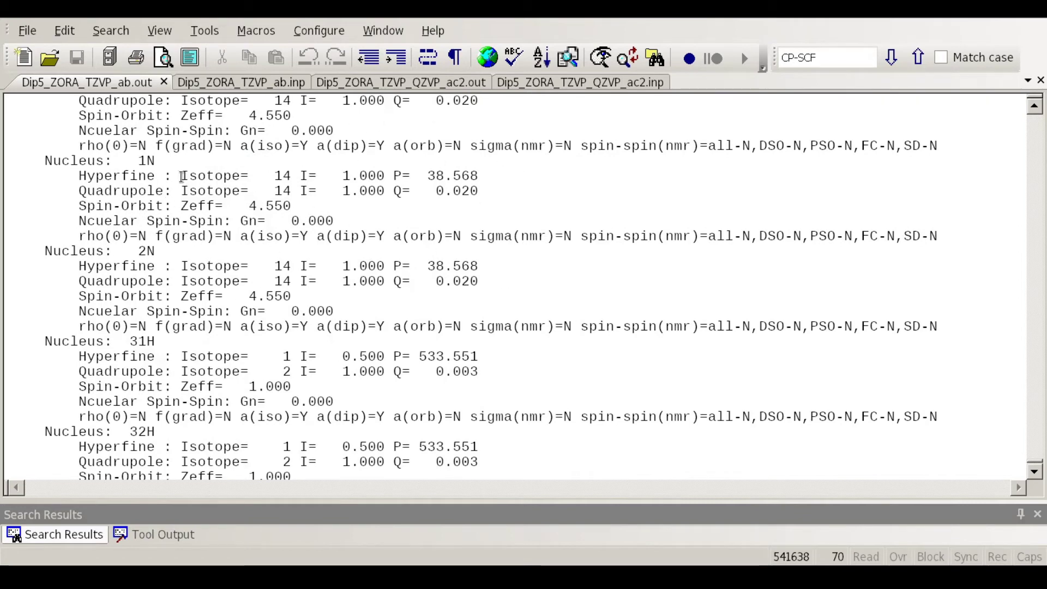
pyautogui.moveTo(183, 176); pyautogui.dragTo(334, 177)
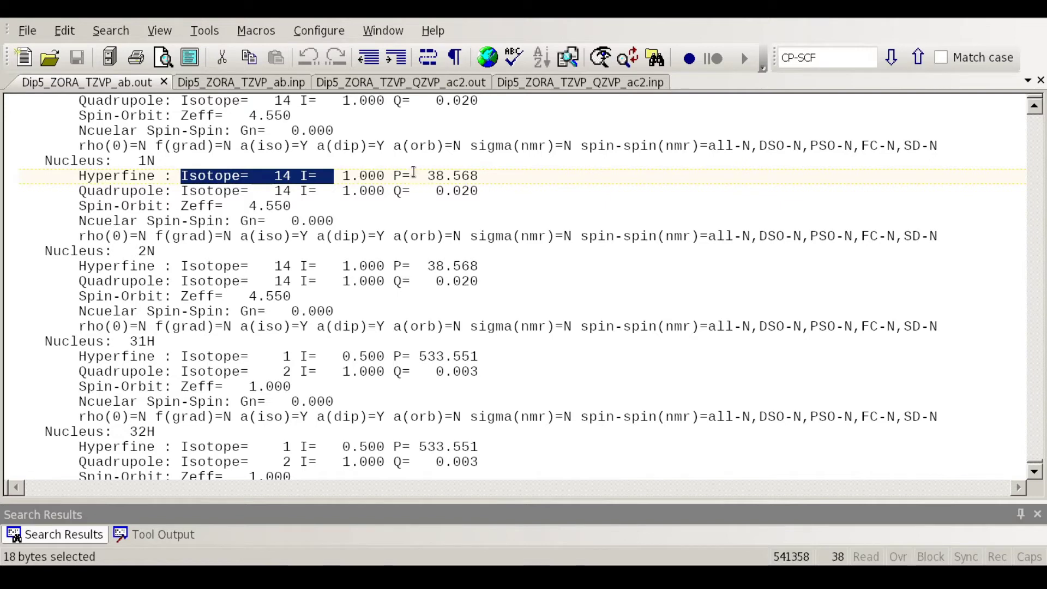
pyautogui.click(277, 194)
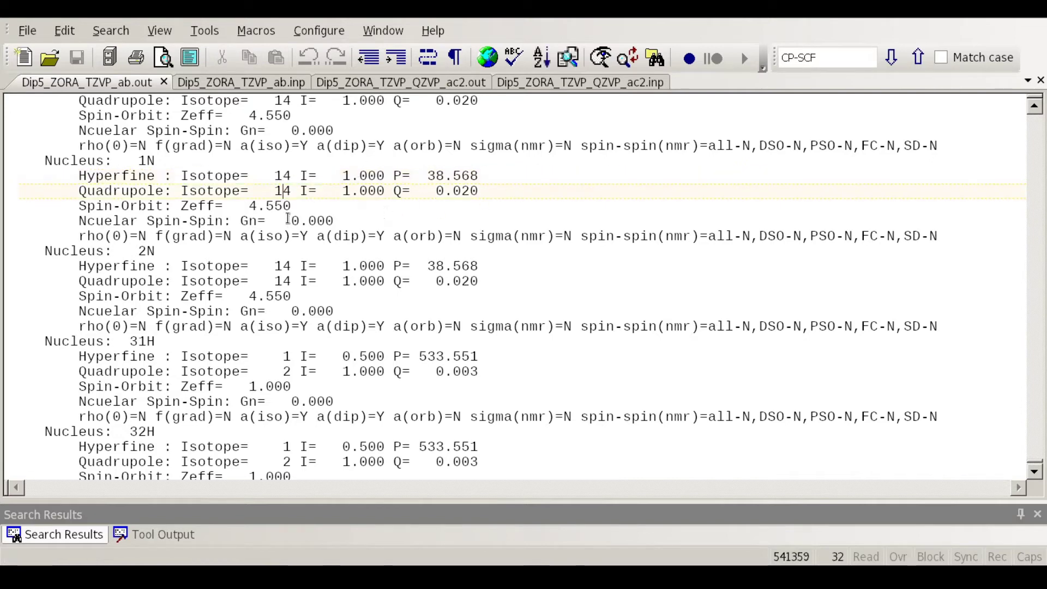
pyautogui.moveTo(316, 208); pyautogui.dragTo(249, 208)
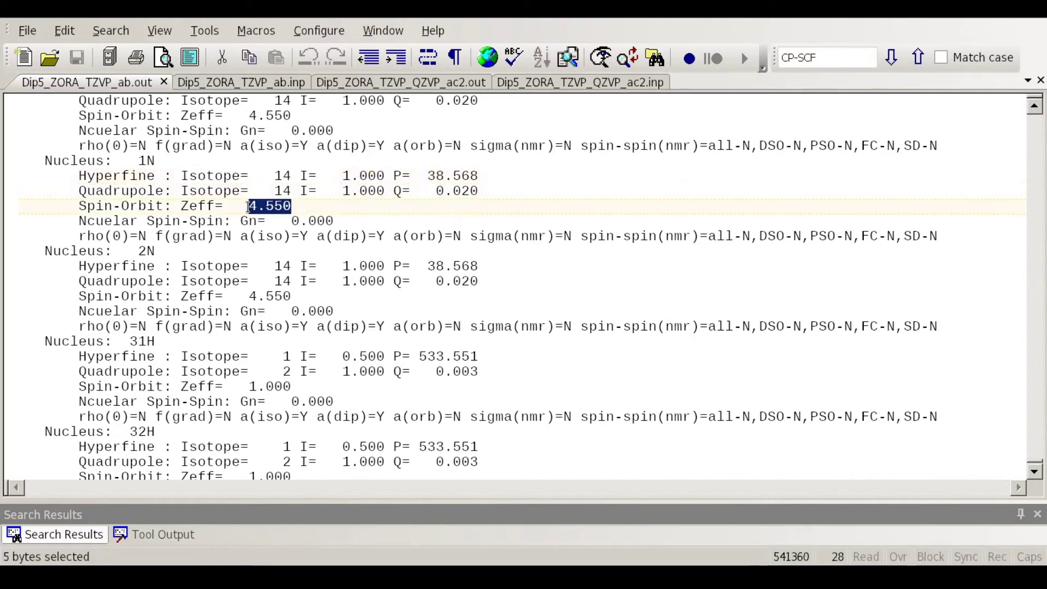
pyautogui.click(334, 207)
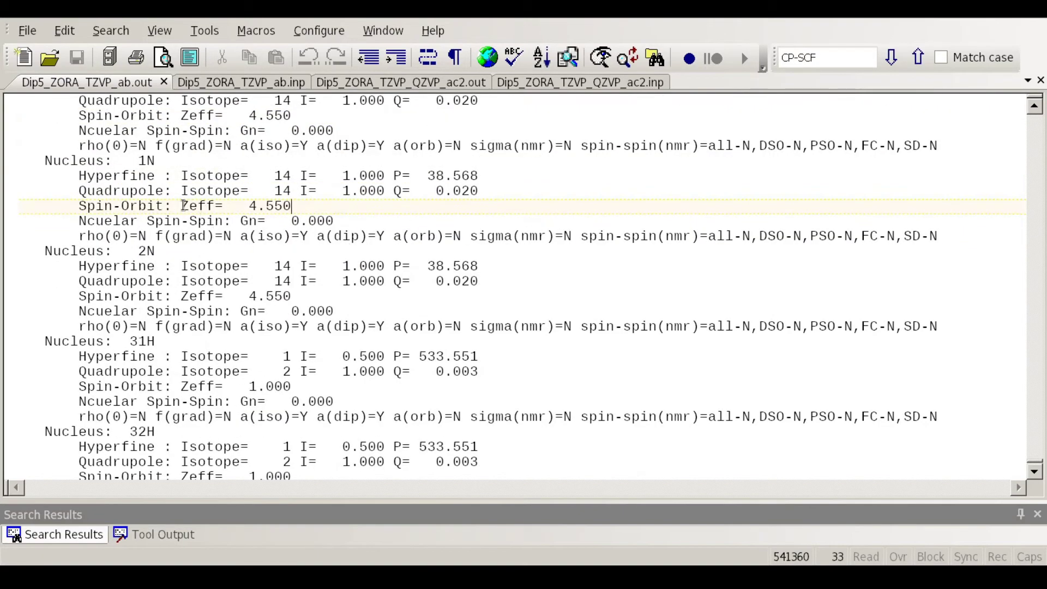
pyautogui.moveTo(183, 205); pyautogui.dragTo(215, 206)
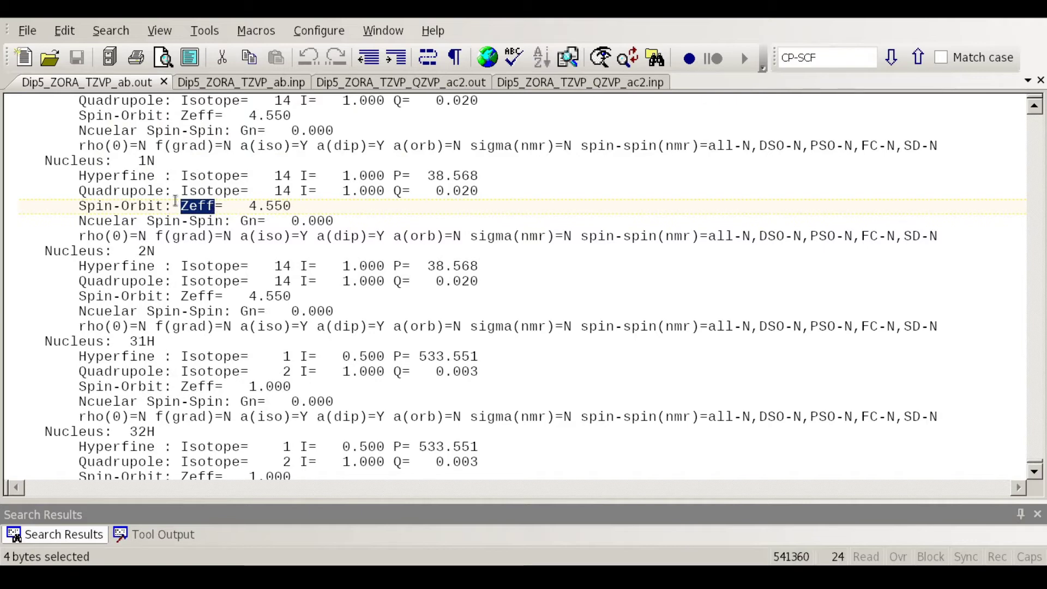
pyautogui.moveTo(294, 205); pyautogui.dragTo(75, 212)
pyautogui.click(316, 204)
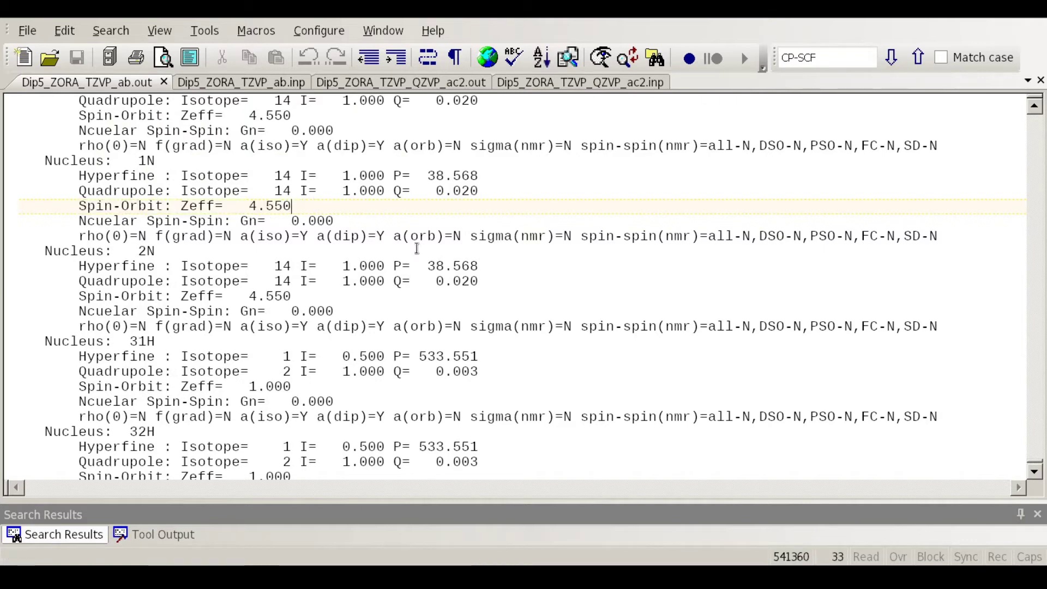
# Step: Scroll past the H nuclei to the ELECTRONIC G-MATRIX section
pyautogui.scroll(-5, 400, 279)
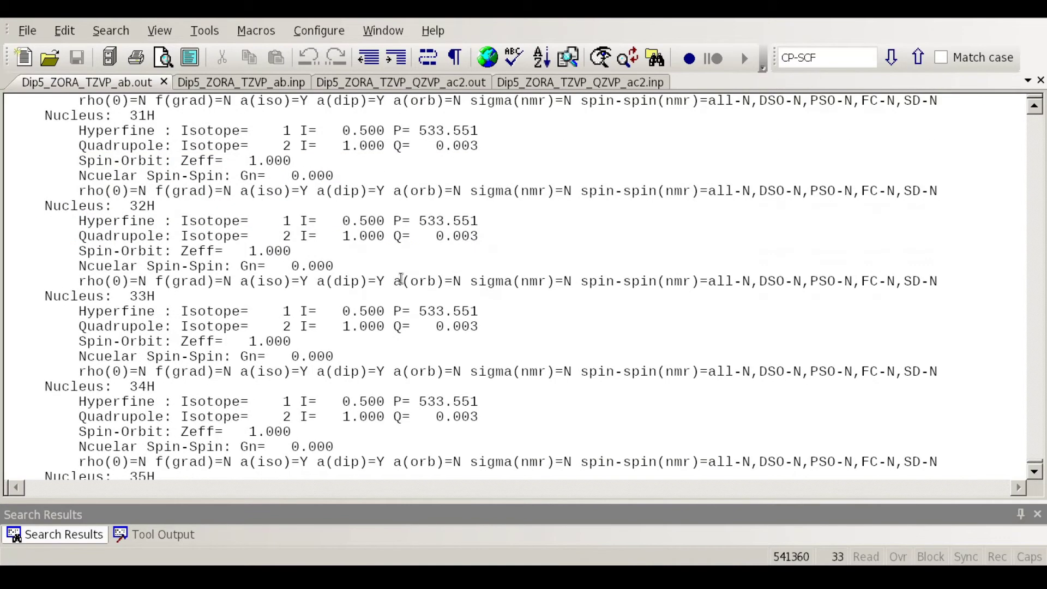
pyautogui.scroll(-20, 403, 279)
pyautogui.scroll(-20, 415, 282)
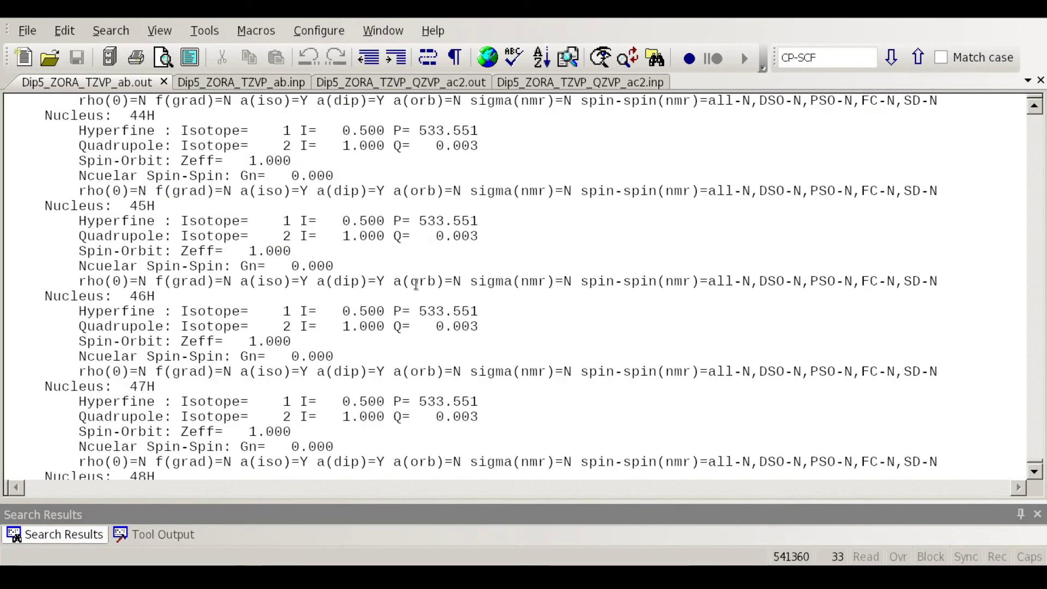
pyautogui.scroll(-20, 436, 294)
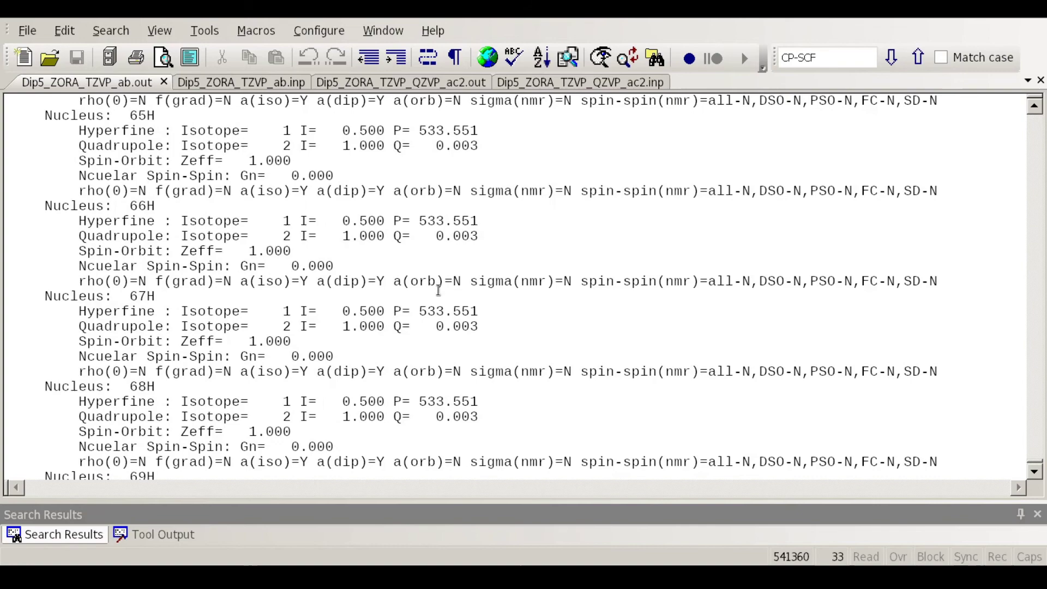
pyautogui.scroll(-3, 447, 285)
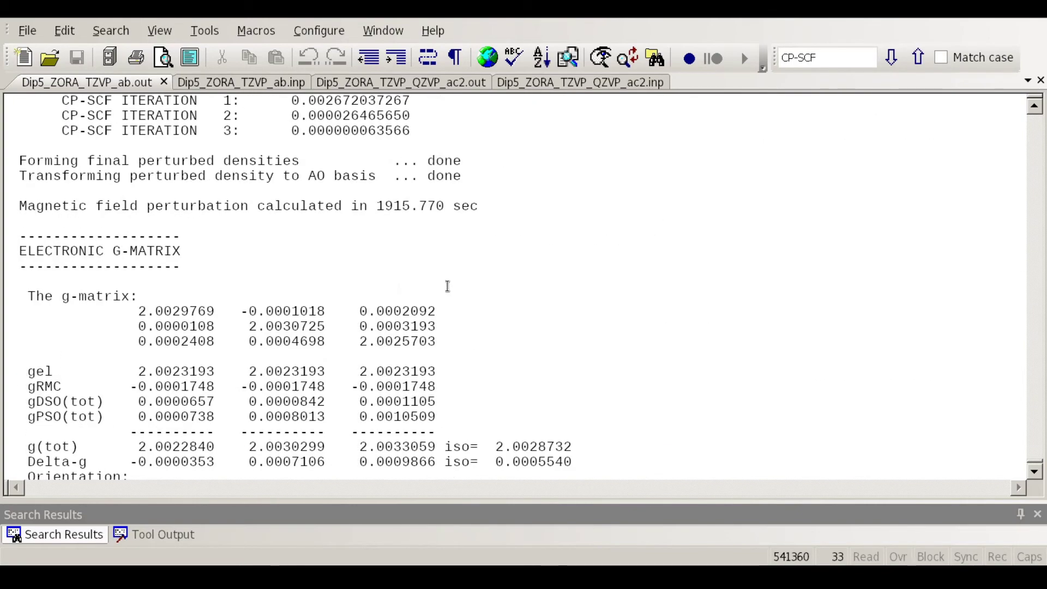
# Step: Highlight the three g-matrix rows and the isotropic g value 2.0028732
pyautogui.scroll(7, 447, 286)
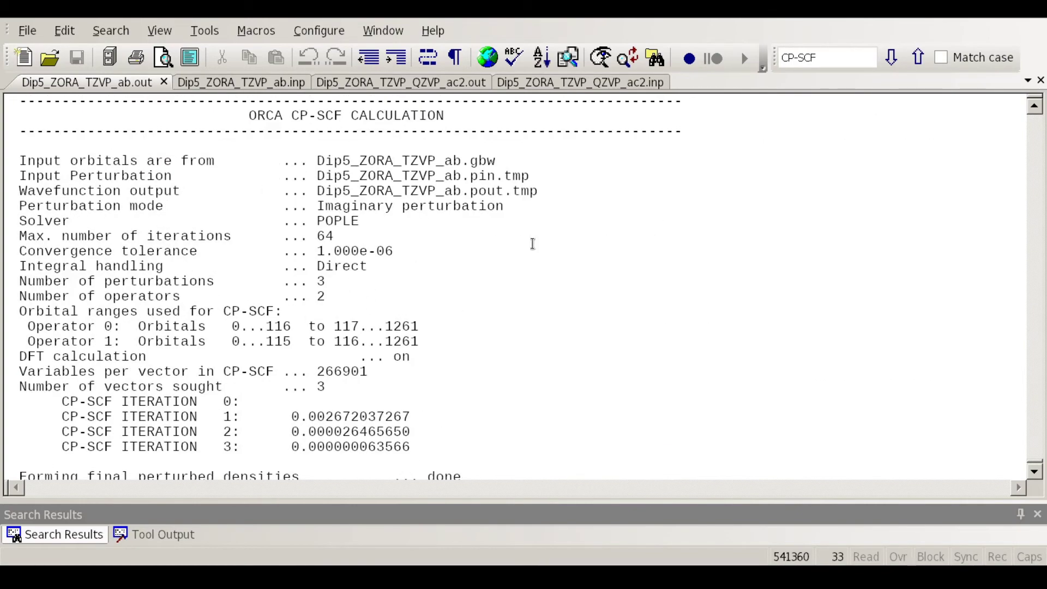
pyautogui.scroll(-9, 395, 200)
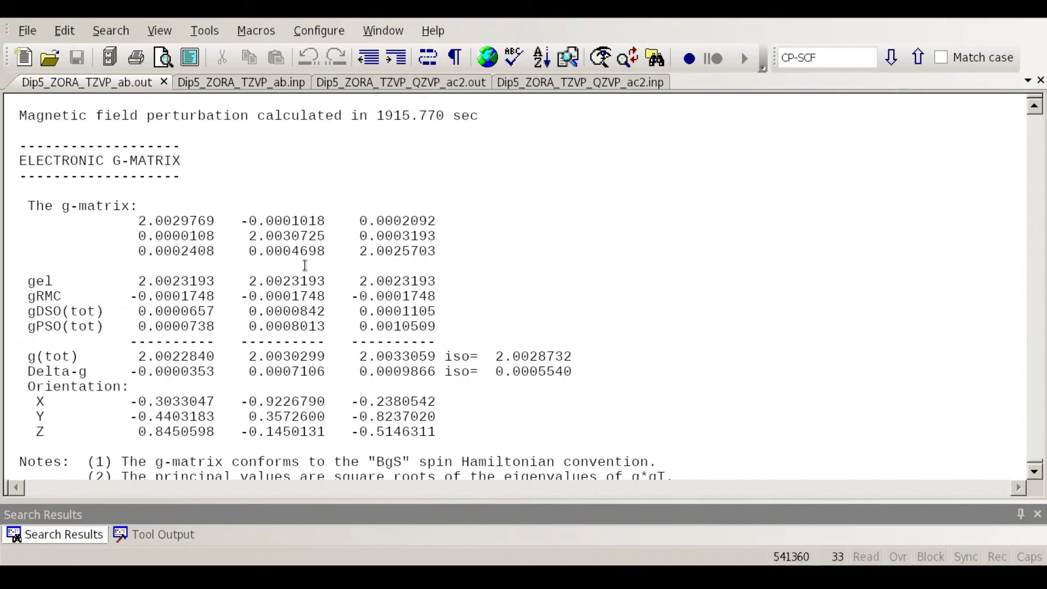
pyautogui.scroll(5, 381, 216)
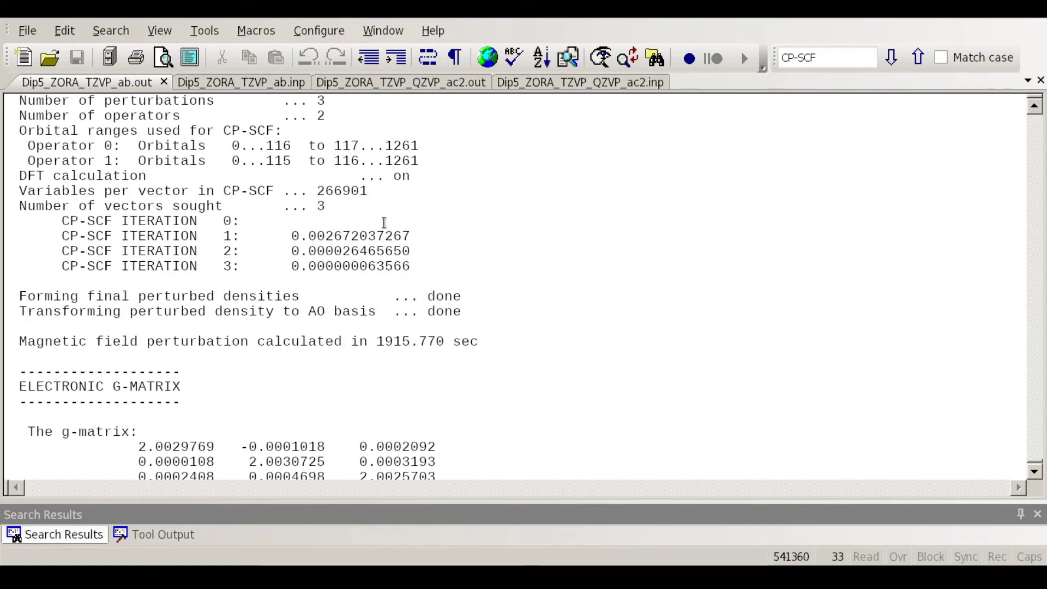
pyautogui.scroll(-6, 376, 240)
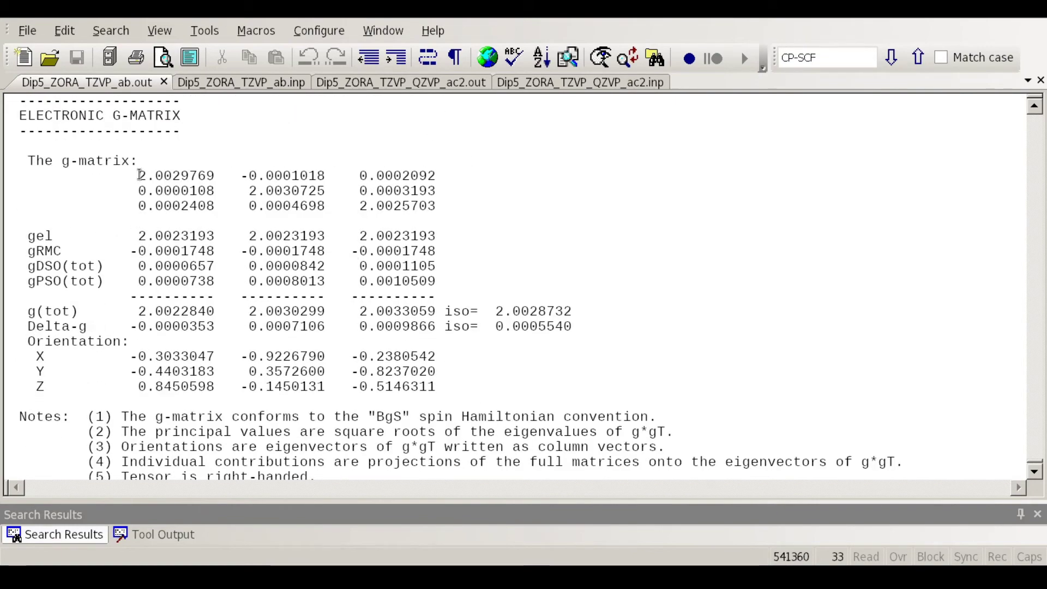
pyautogui.moveTo(140, 175); pyautogui.dragTo(448, 210)
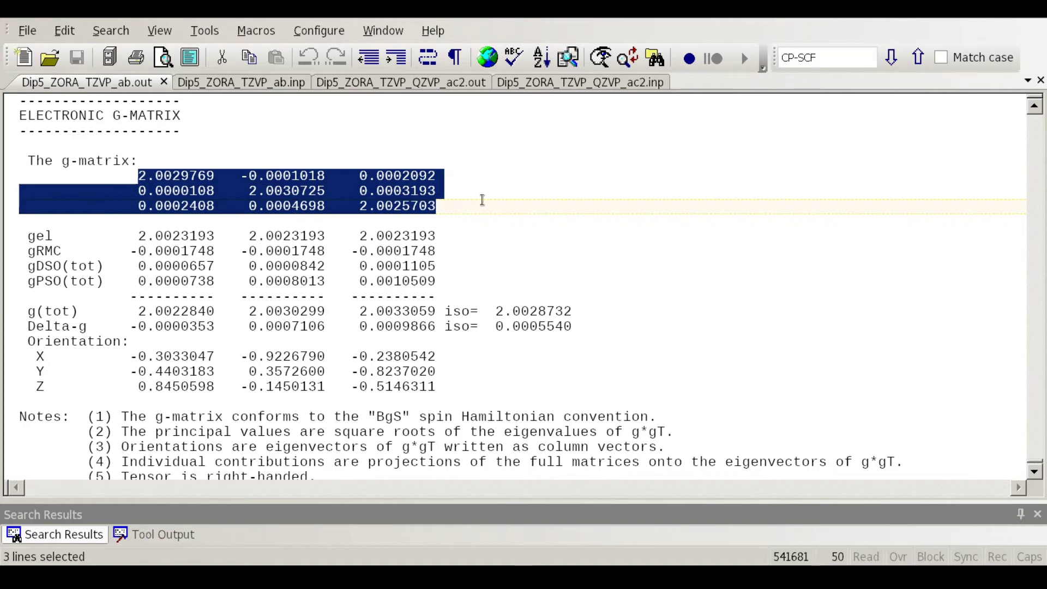
pyautogui.click(166, 190)
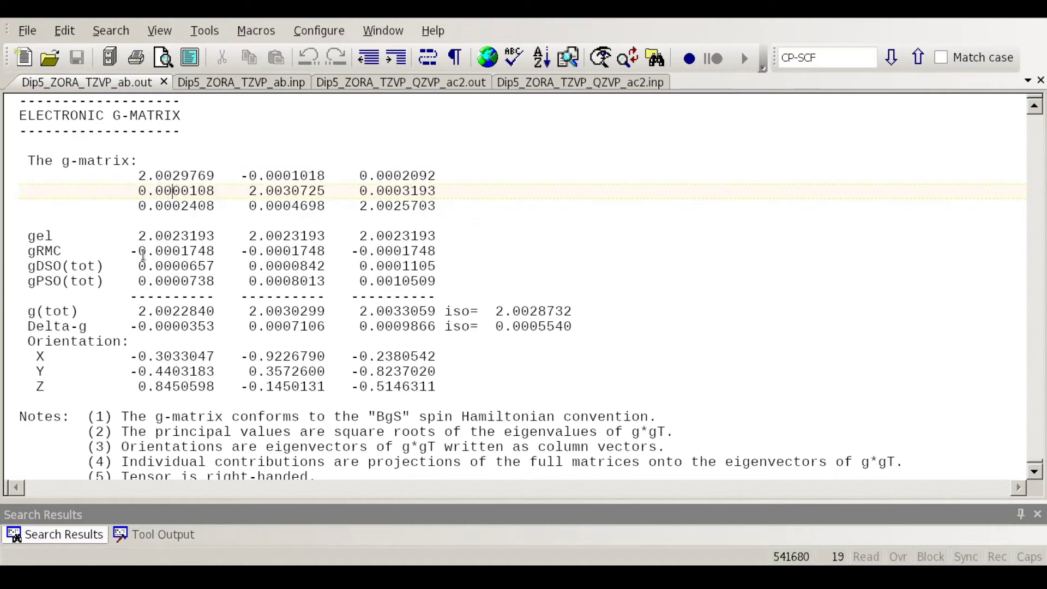
pyautogui.moveTo(139, 179); pyautogui.dragTo(470, 202)
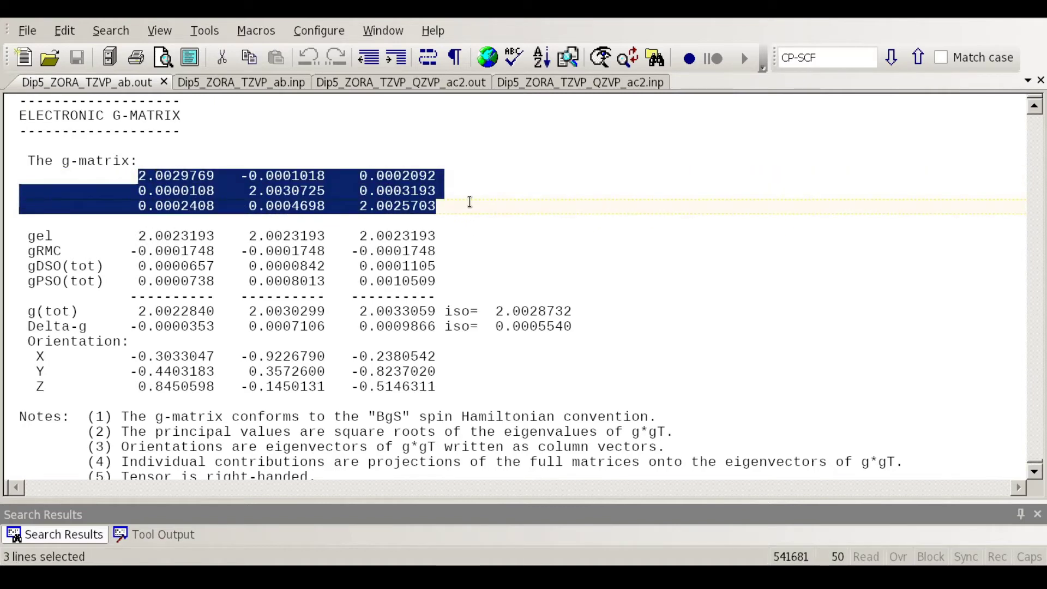
pyautogui.click(230, 282)
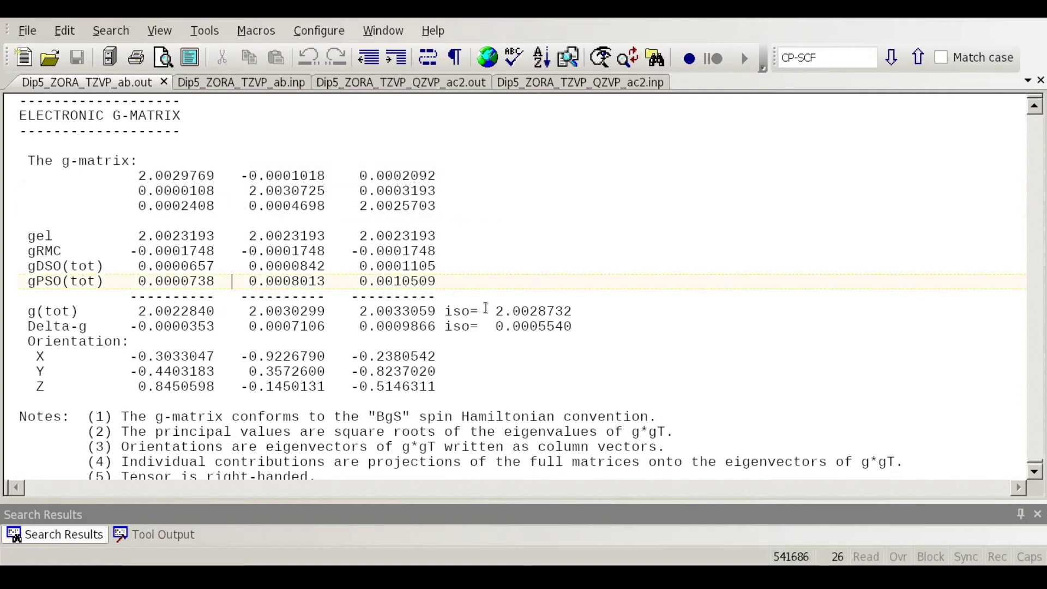
pyautogui.moveTo(494, 310); pyautogui.dragTo(568, 309)
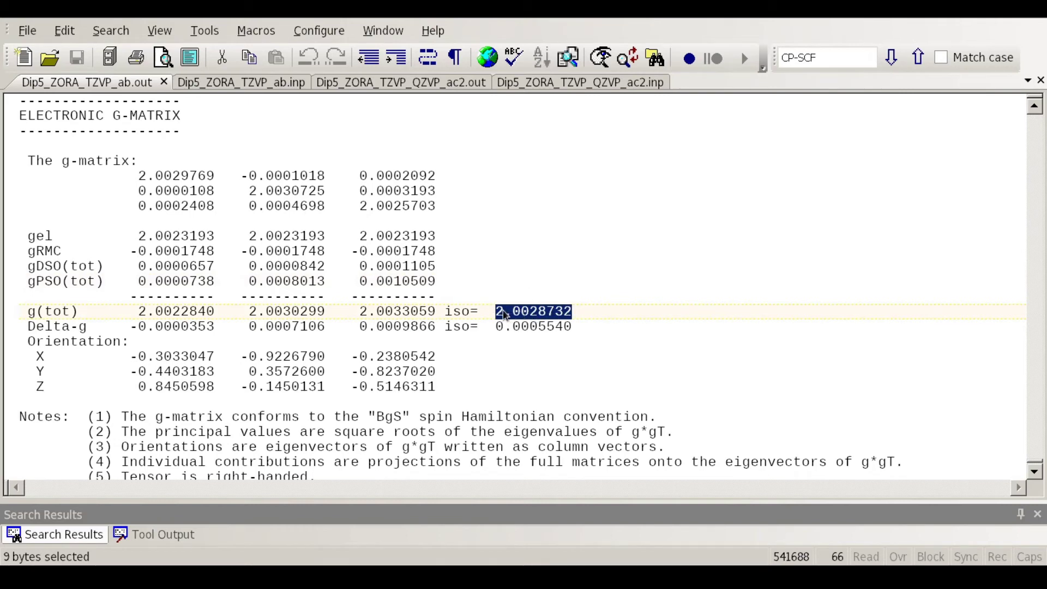
pyautogui.click(582, 311)
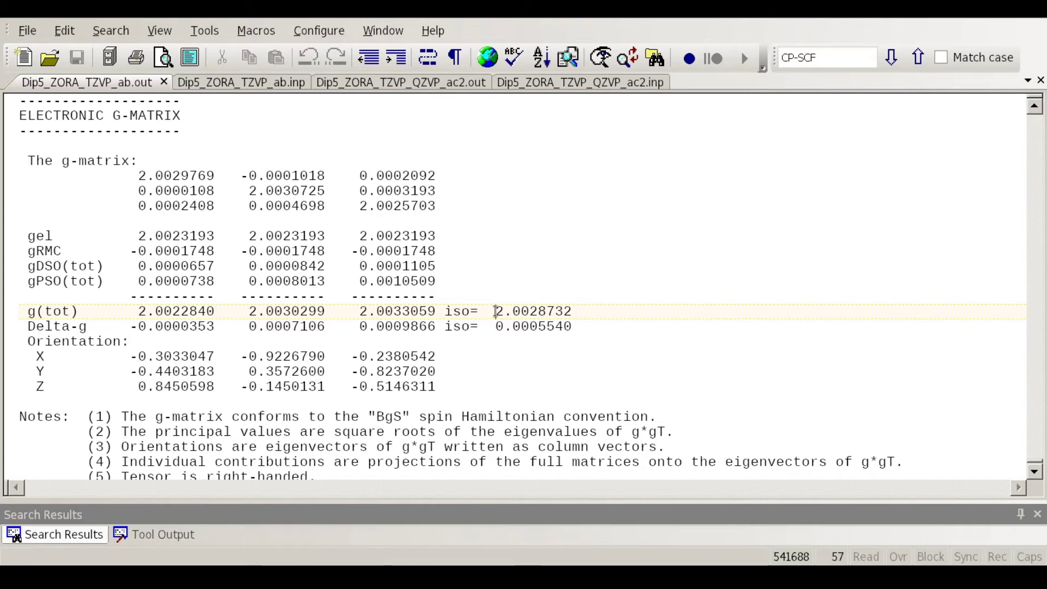
pyautogui.moveTo(495, 310); pyautogui.dragTo(572, 310)
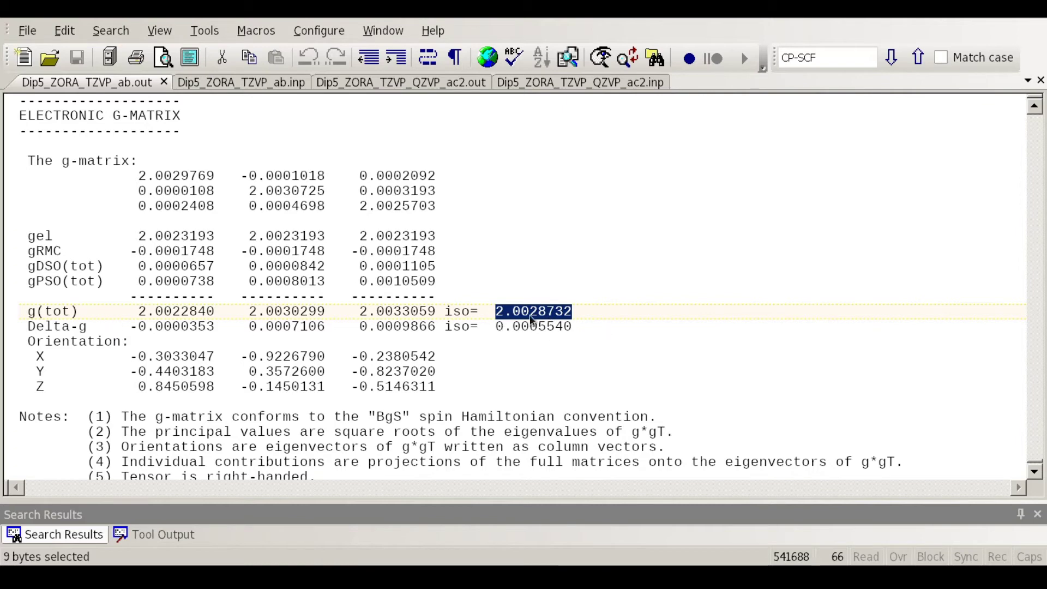
# Step: Highlight the three g(tot) principal values, then deselect
pyautogui.scroll(-3, 507, 328)
pyautogui.scroll(2, 516, 324)
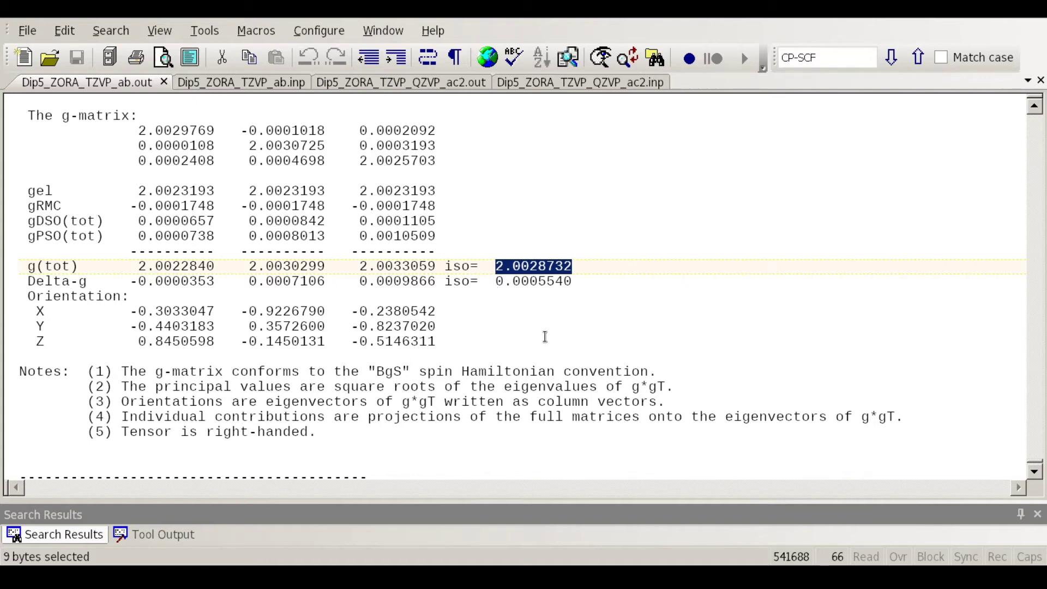
pyautogui.scroll(-3, 556, 322)
pyautogui.scroll(2, 561, 317)
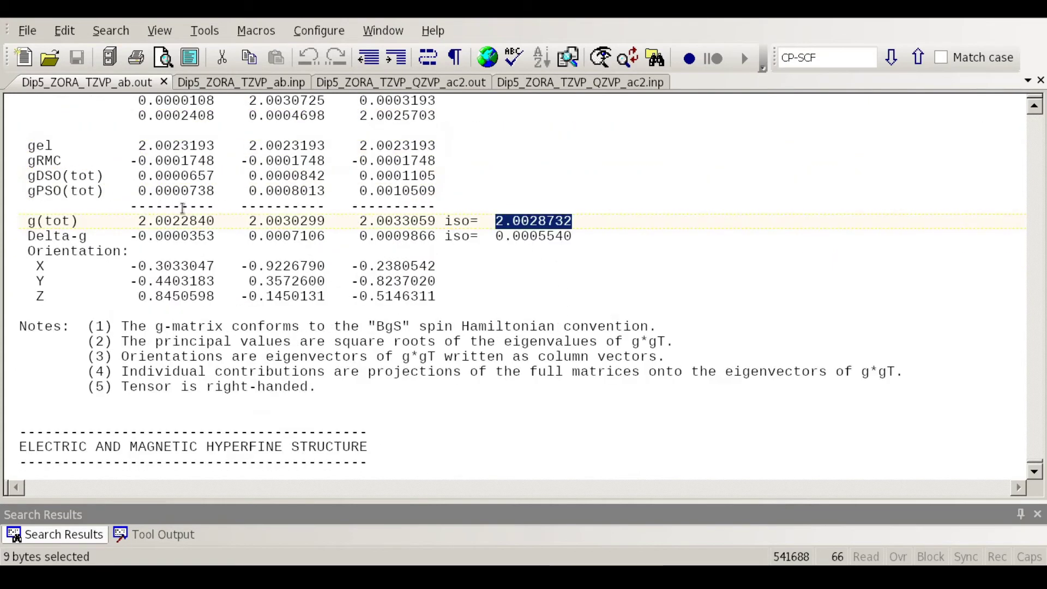
pyautogui.moveTo(138, 220); pyautogui.dragTo(434, 224)
pyautogui.click(442, 268)
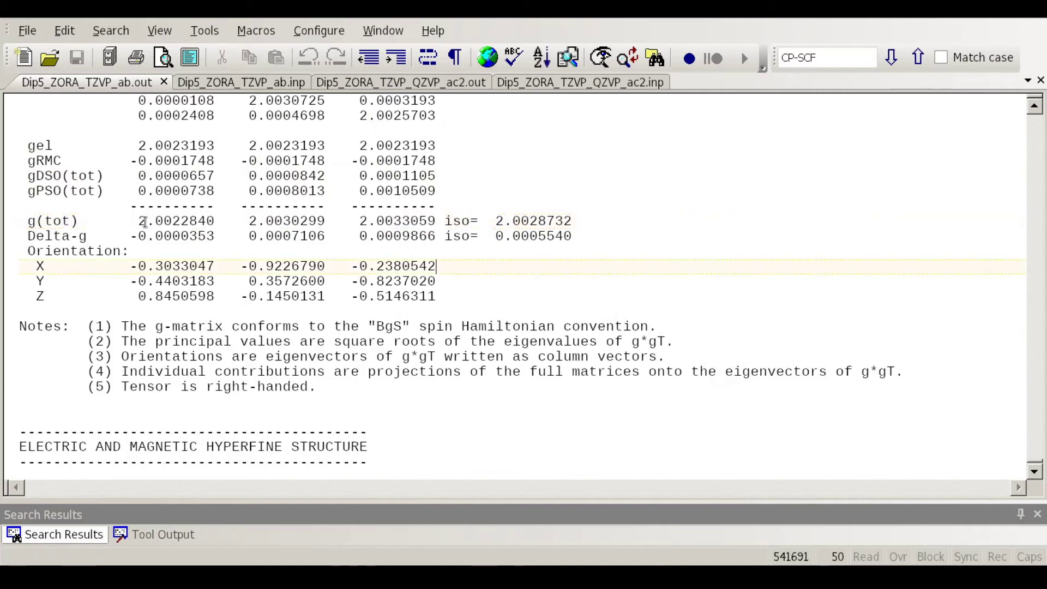
pyautogui.moveTo(139, 221); pyautogui.dragTo(437, 221)
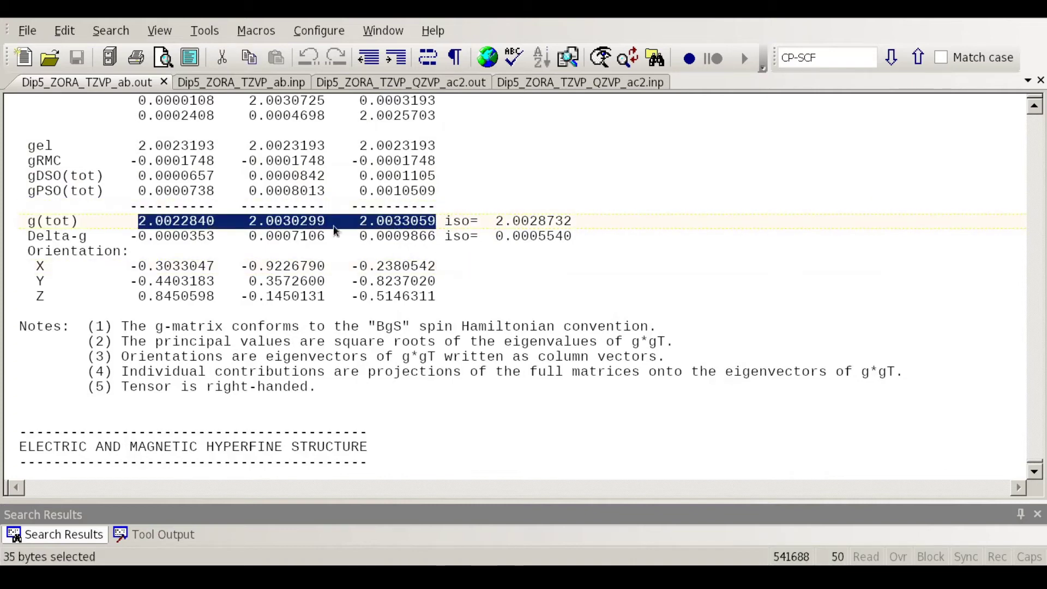
pyautogui.click(442, 235)
pyautogui.click(548, 342)
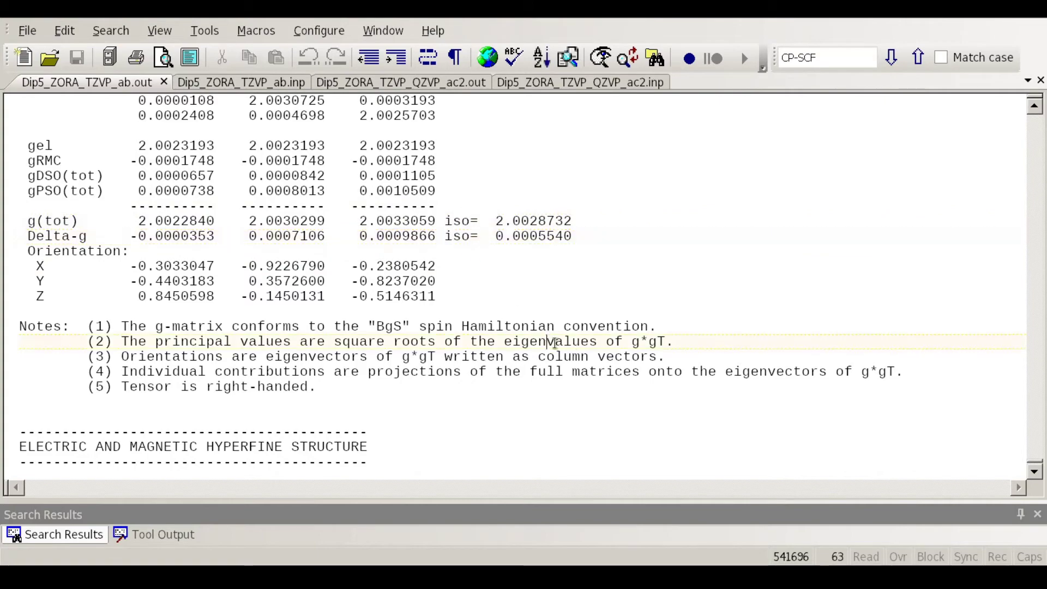
pyautogui.scroll(-5, 554, 342)
pyautogui.scroll(-2, 586, 327)
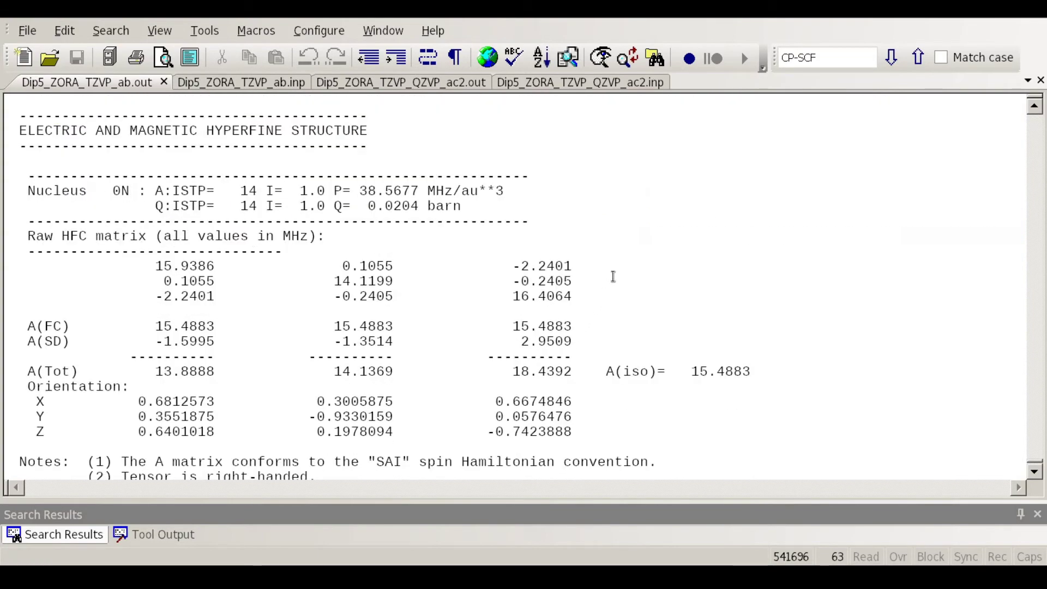
pyautogui.scroll(2, 113, 229)
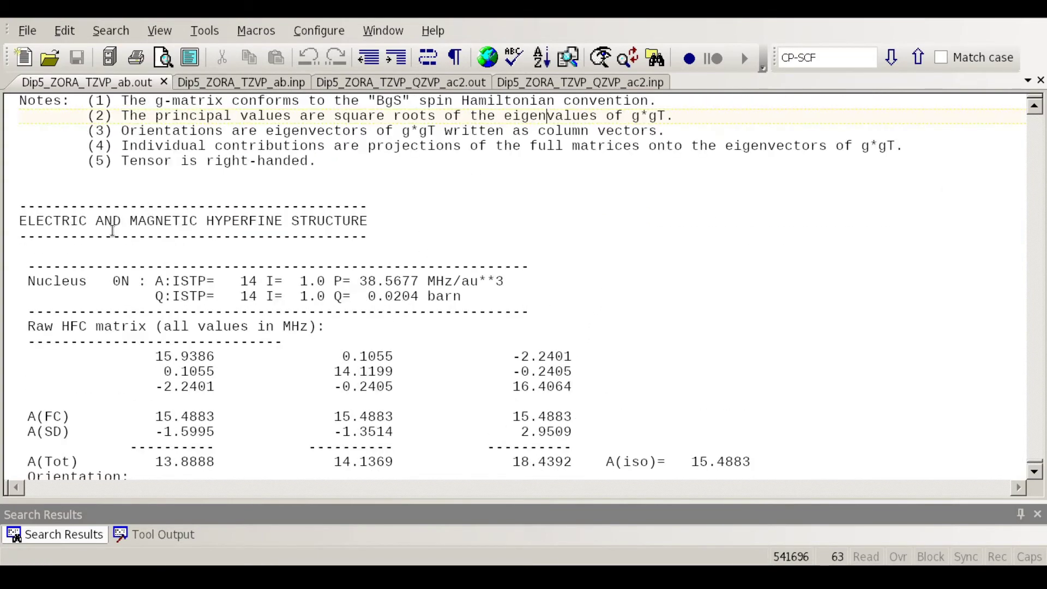
pyautogui.scroll(-4, 97, 229)
pyautogui.scroll(1, 65, 197)
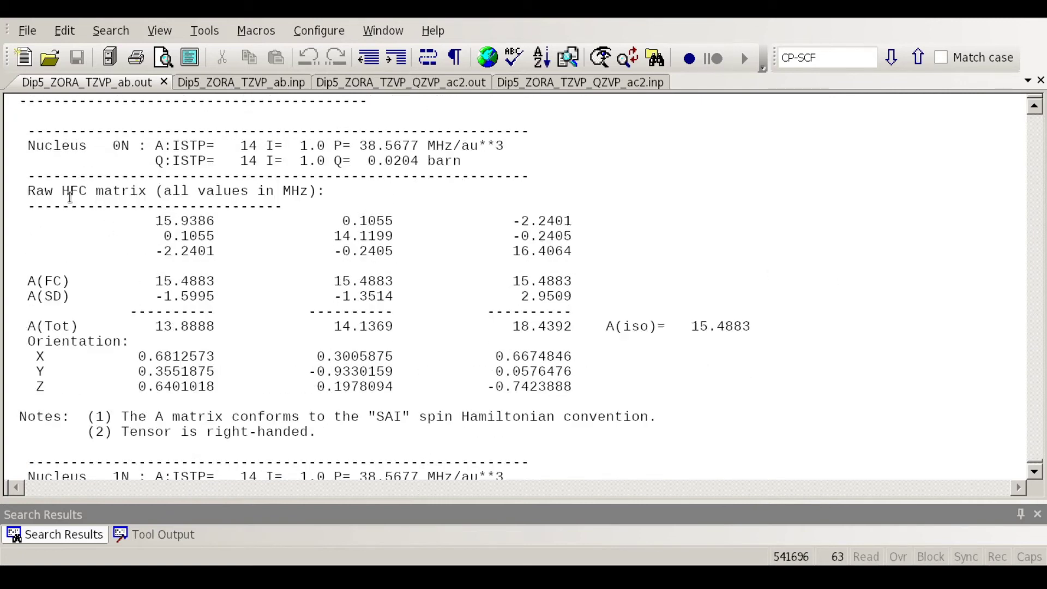
pyautogui.moveTo(111, 146); pyautogui.dragTo(130, 146)
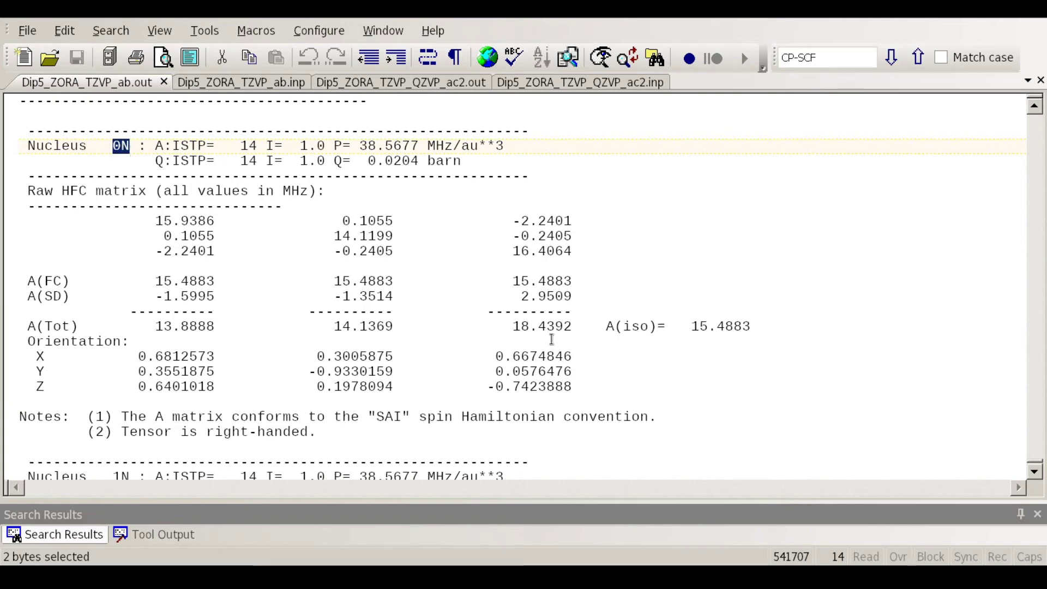
pyautogui.moveTo(154, 219); pyautogui.dragTo(581, 250)
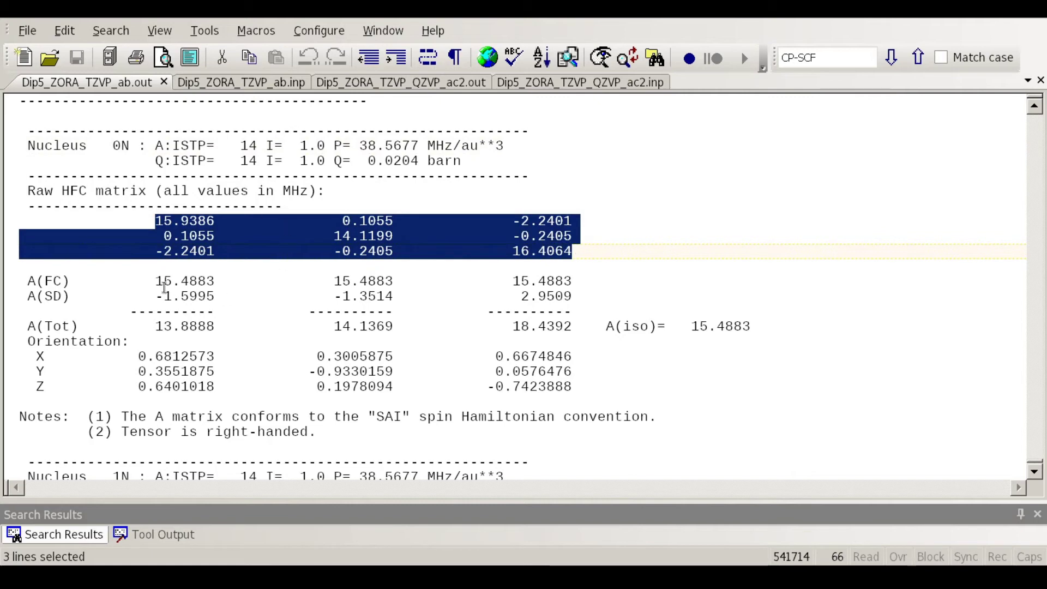
pyautogui.moveTo(154, 281); pyautogui.dragTo(591, 276)
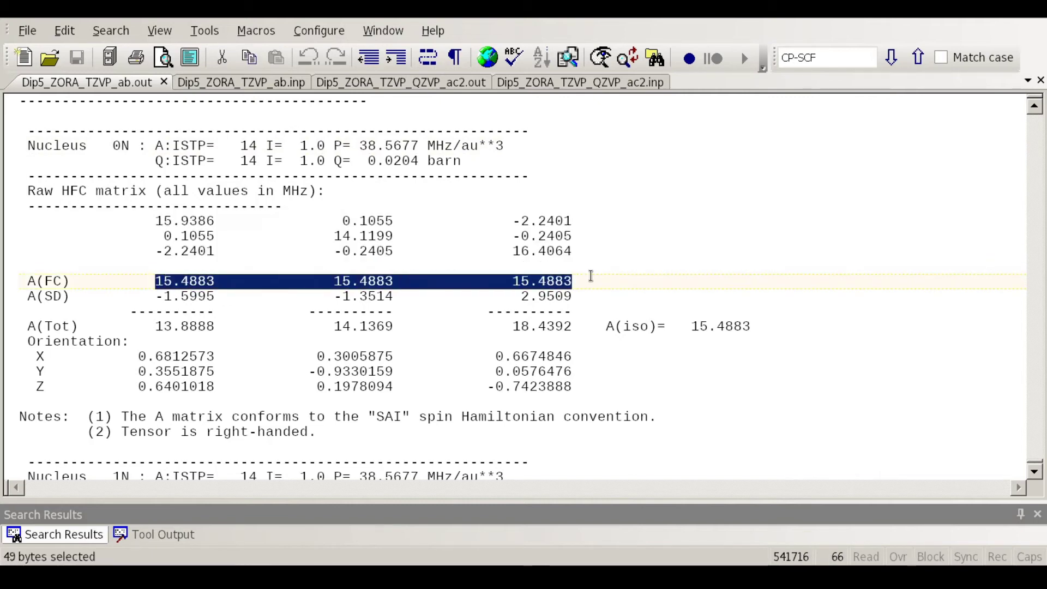
pyautogui.click(197, 280)
pyautogui.moveTo(156, 281); pyautogui.dragTo(214, 280)
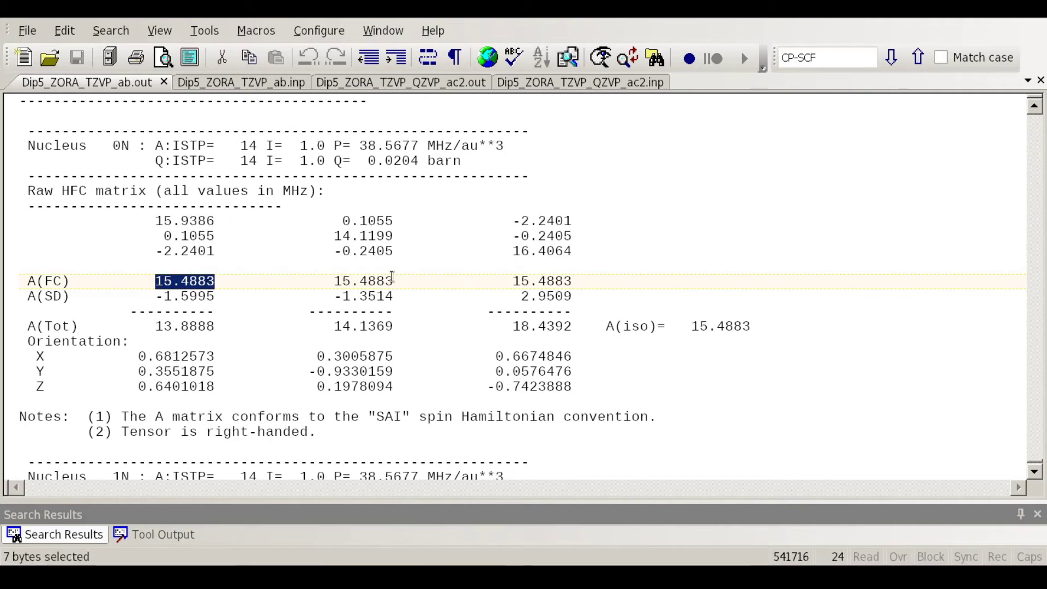
pyautogui.moveTo(394, 281); pyautogui.dragTo(333, 281)
pyautogui.moveTo(573, 281); pyautogui.dragTo(510, 281)
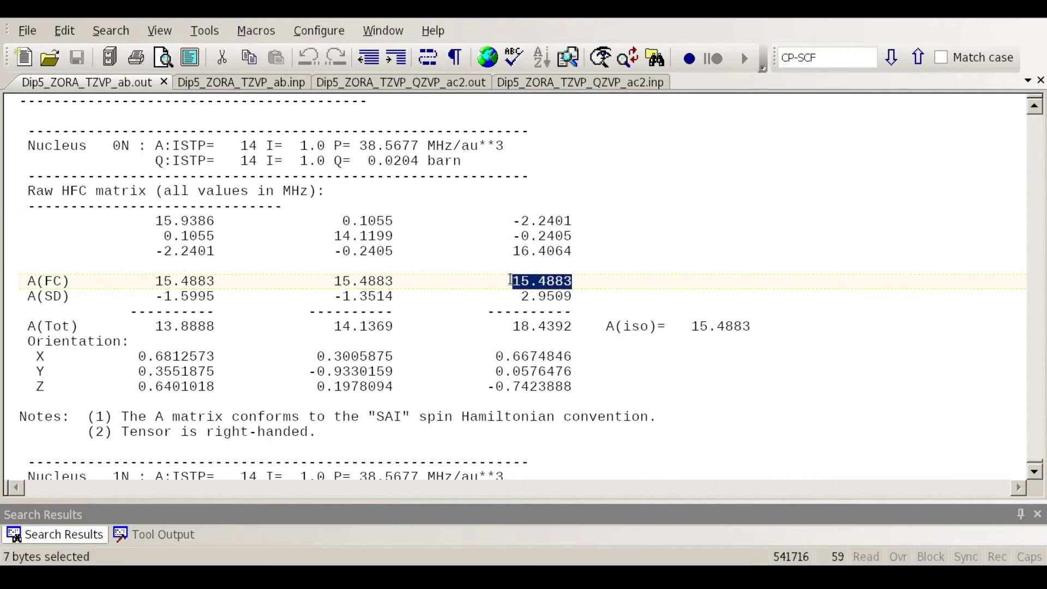
pyautogui.click(206, 309)
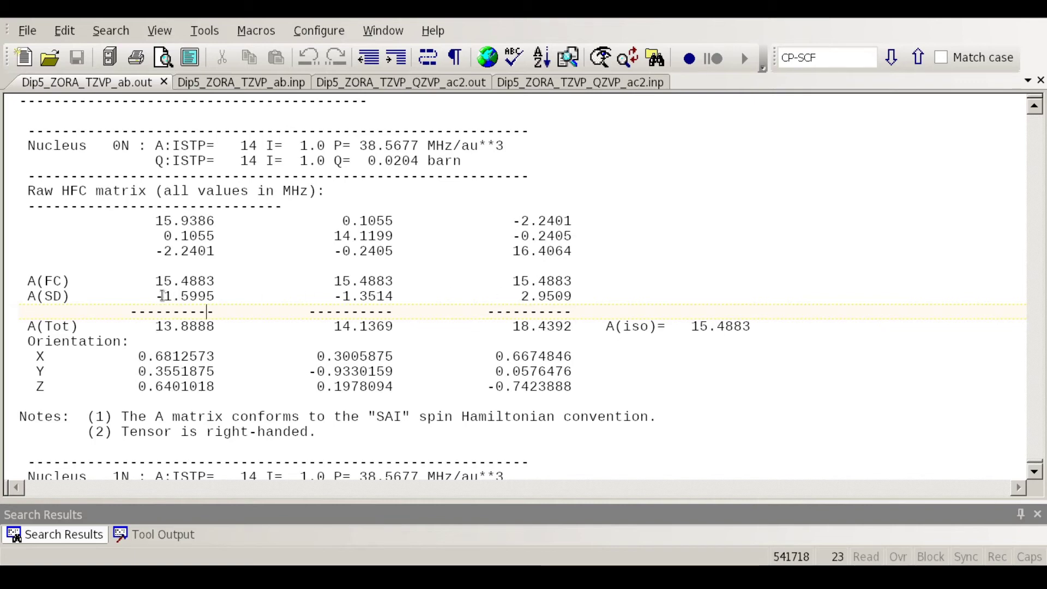
pyautogui.moveTo(156, 296)
pyautogui.mouseDown()
pyautogui.moveTo(582, 295)
pyautogui.moveTo(265, 306)
pyautogui.moveTo(154, 281)
pyautogui.moveTo(156, 296)
pyautogui.mouseUp()
pyautogui.click(409, 297)
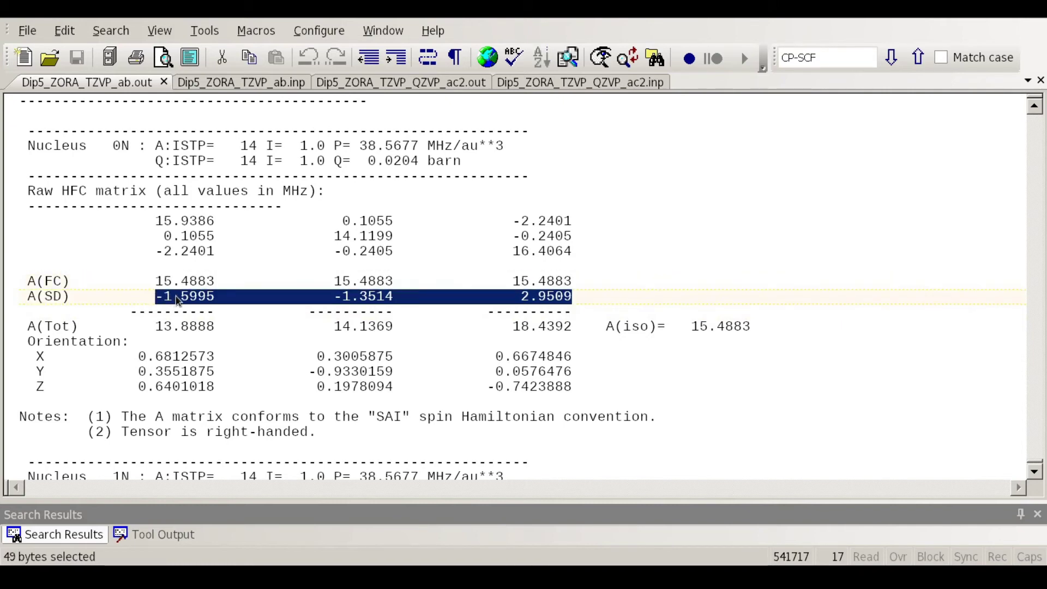
pyautogui.click(580, 298)
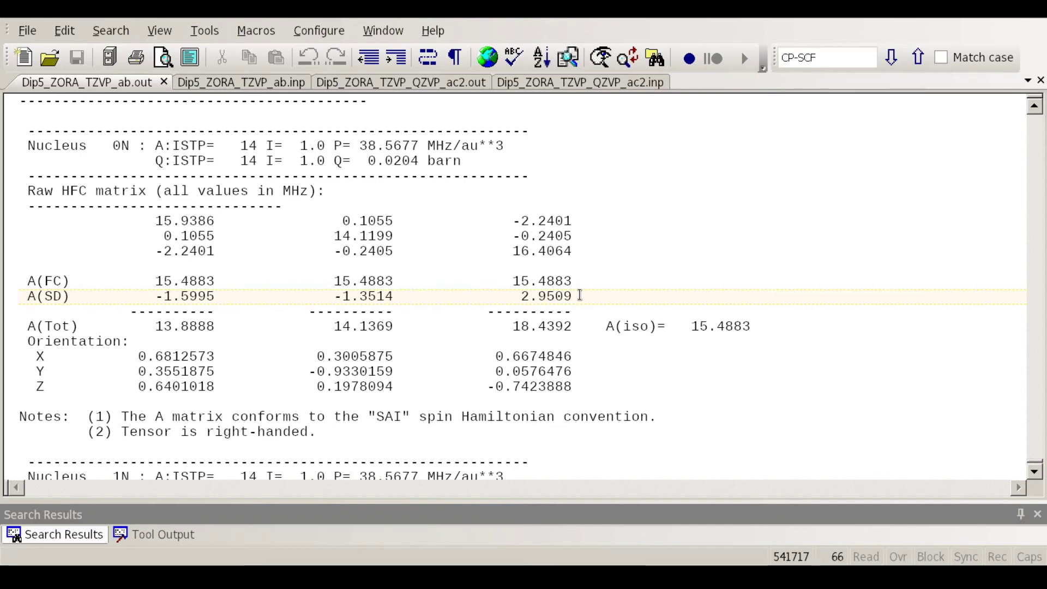
pyautogui.moveTo(581, 295); pyautogui.dragTo(154, 295)
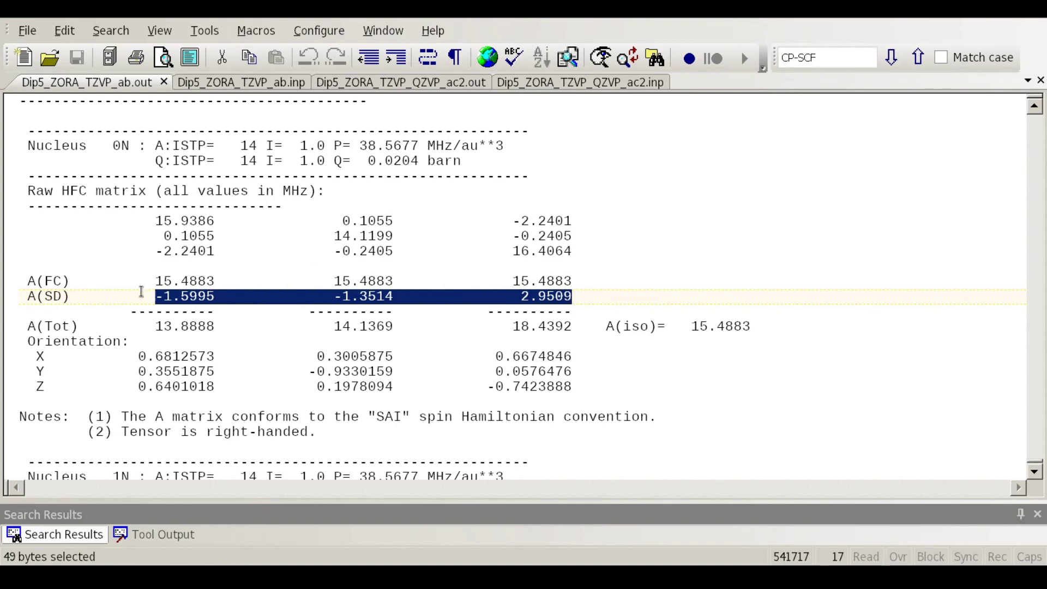
# Step: Mark nucleus 0N's A(iso) value 15.4883 and its three A(FC) values
pyautogui.click(436, 311)
pyautogui.scroll(-2, 633, 343)
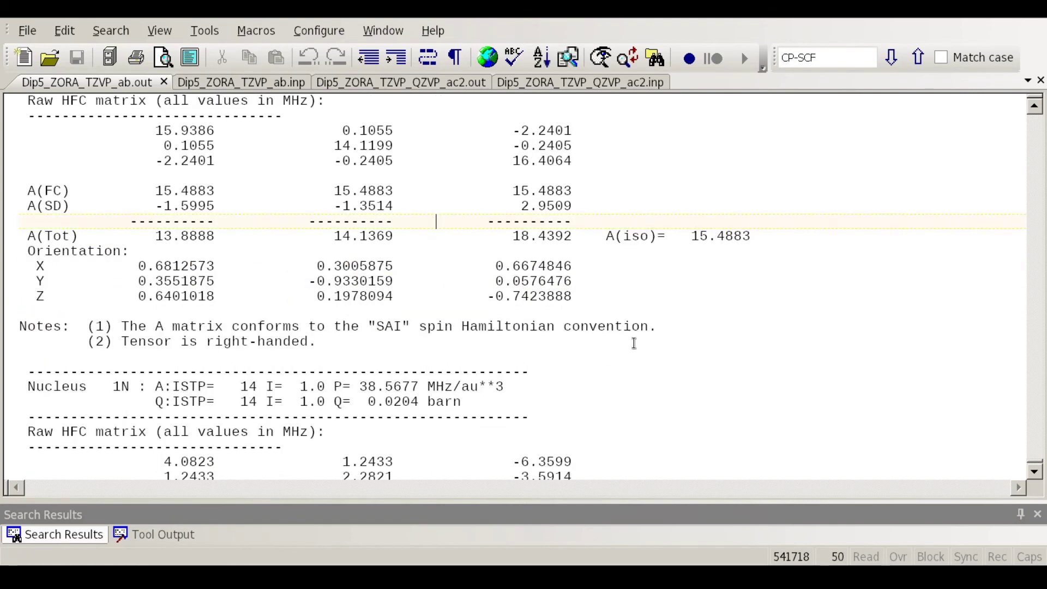
pyautogui.moveTo(772, 238); pyautogui.dragTo(689, 239)
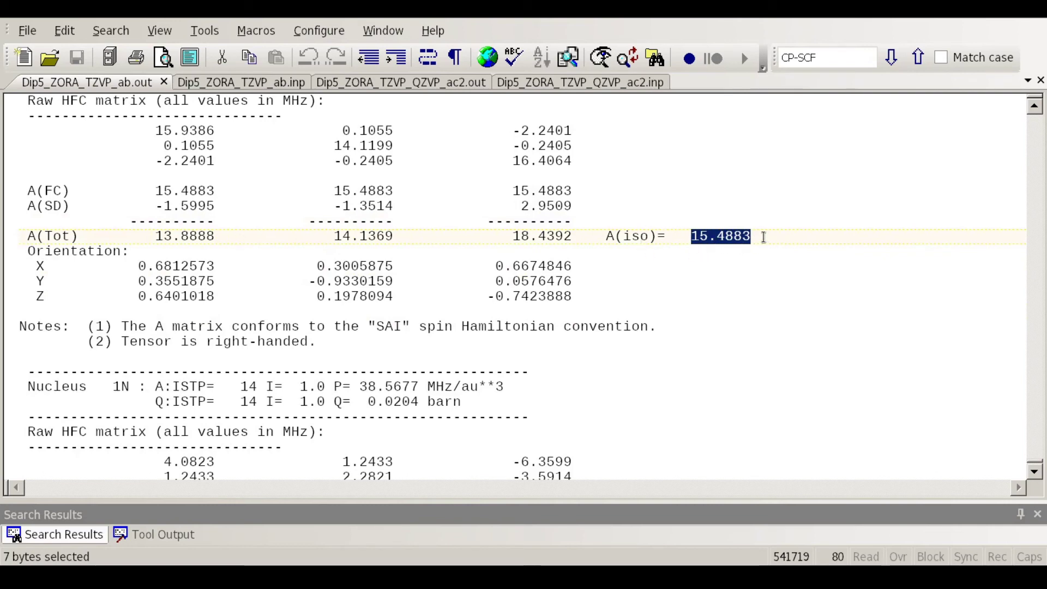
pyautogui.moveTo(763, 237); pyautogui.dragTo(690, 237)
pyautogui.moveTo(591, 191); pyautogui.dragTo(155, 195)
pyautogui.scroll(-5, 680, 299)
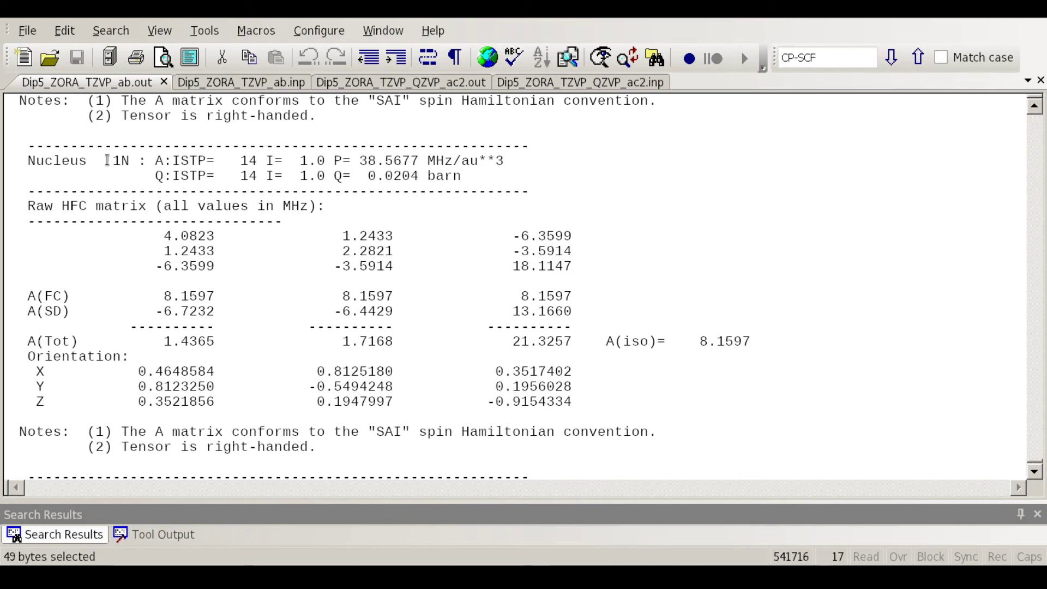
# Step: Mark nucleus 1N's label and A(iso) 8.1597, then scroll to the 2N block
pyautogui.moveTo(111, 160); pyautogui.dragTo(133, 162)
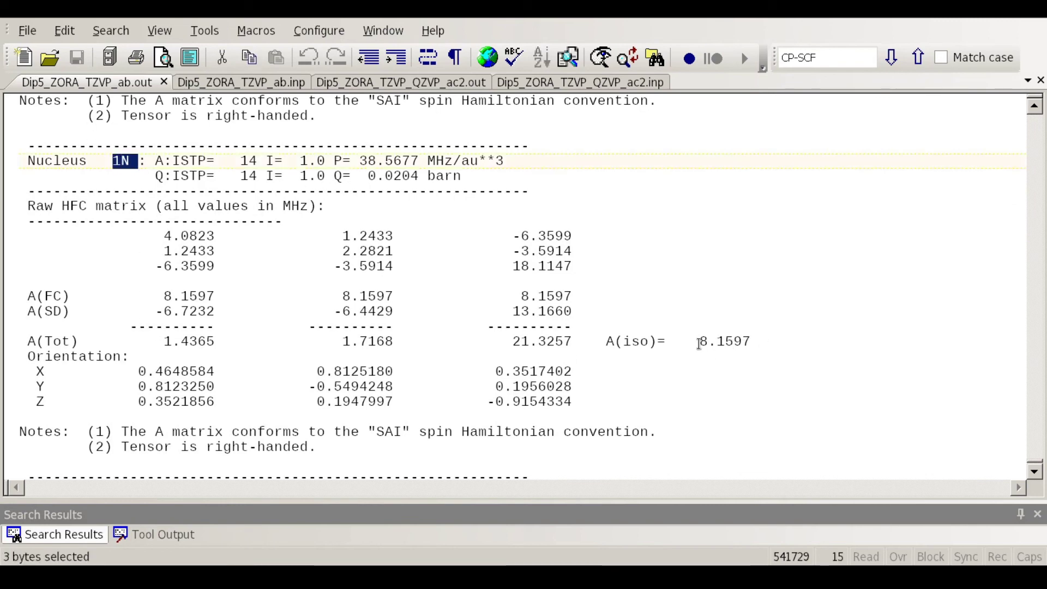
pyautogui.moveTo(698, 342); pyautogui.dragTo(755, 342)
pyautogui.scroll(3, 761, 360)
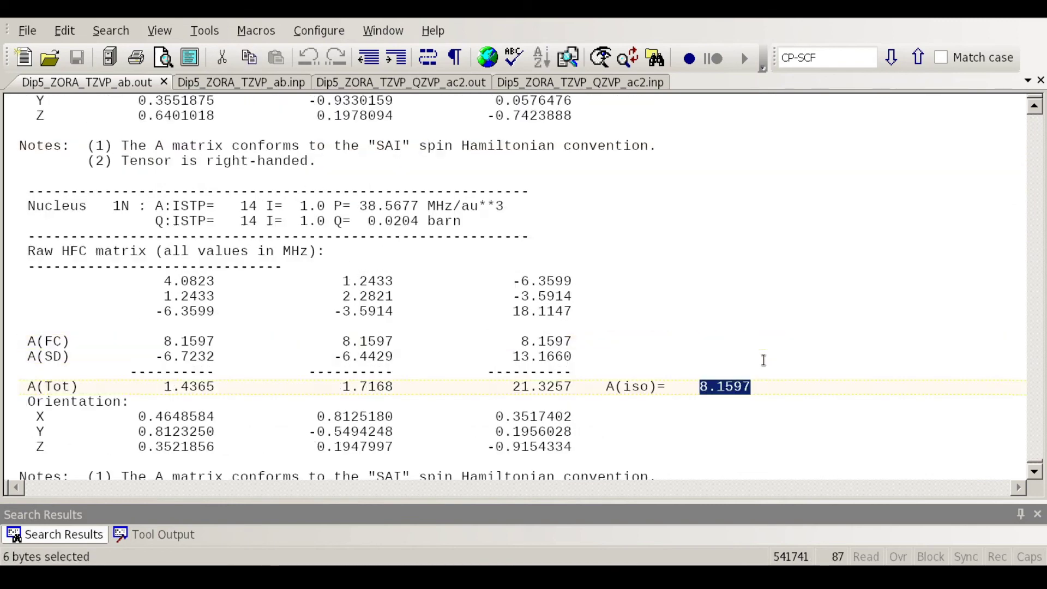
pyautogui.scroll(-12, 733, 272)
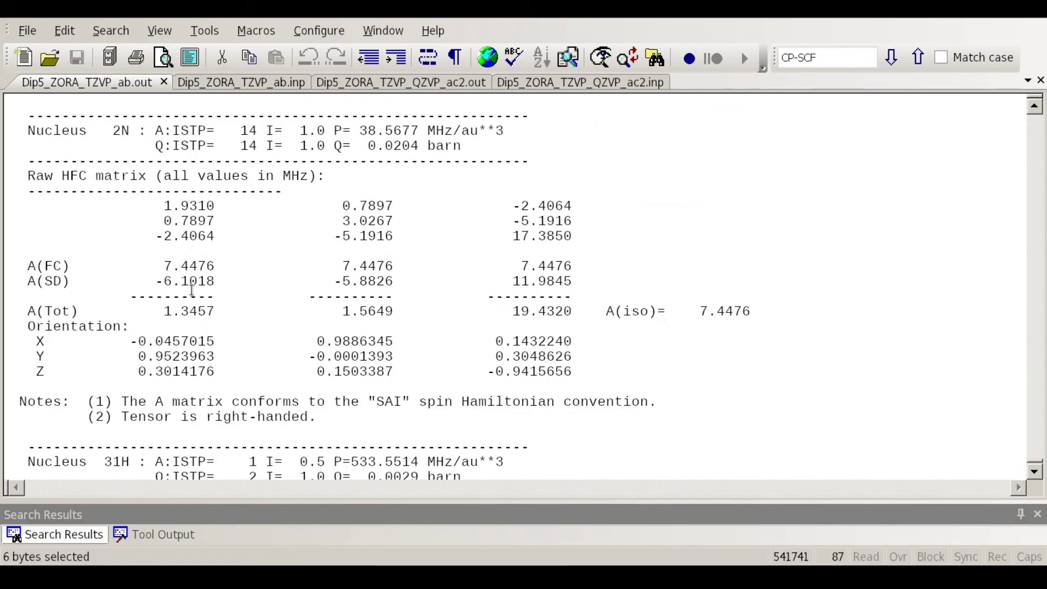
pyautogui.scroll(3, 191, 289)
pyautogui.moveTo(110, 220); pyautogui.dragTo(131, 222)
pyautogui.scroll(-3, 709, 334)
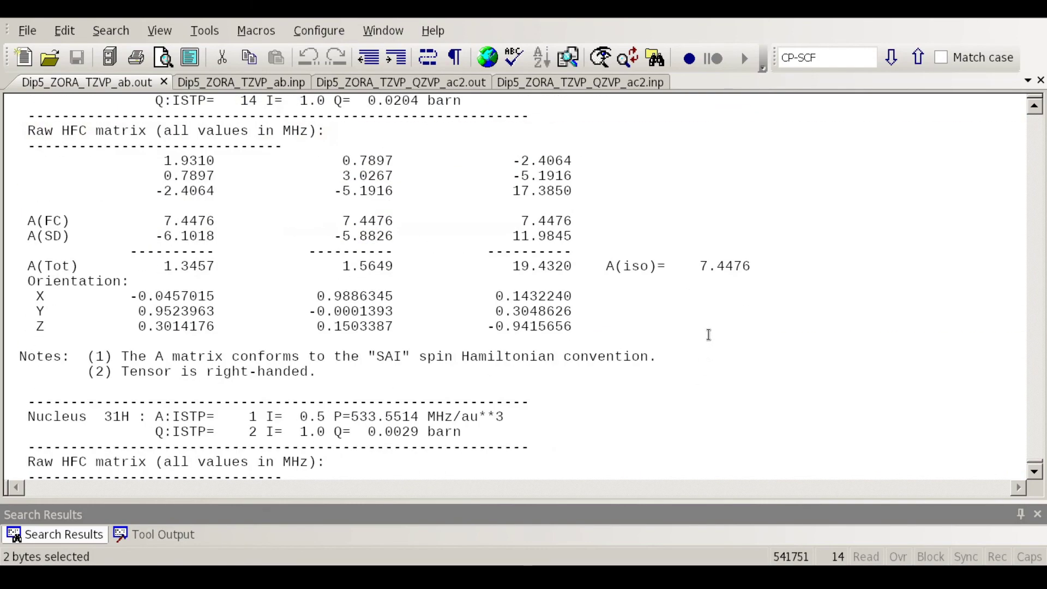
pyautogui.scroll(-5, 695, 323)
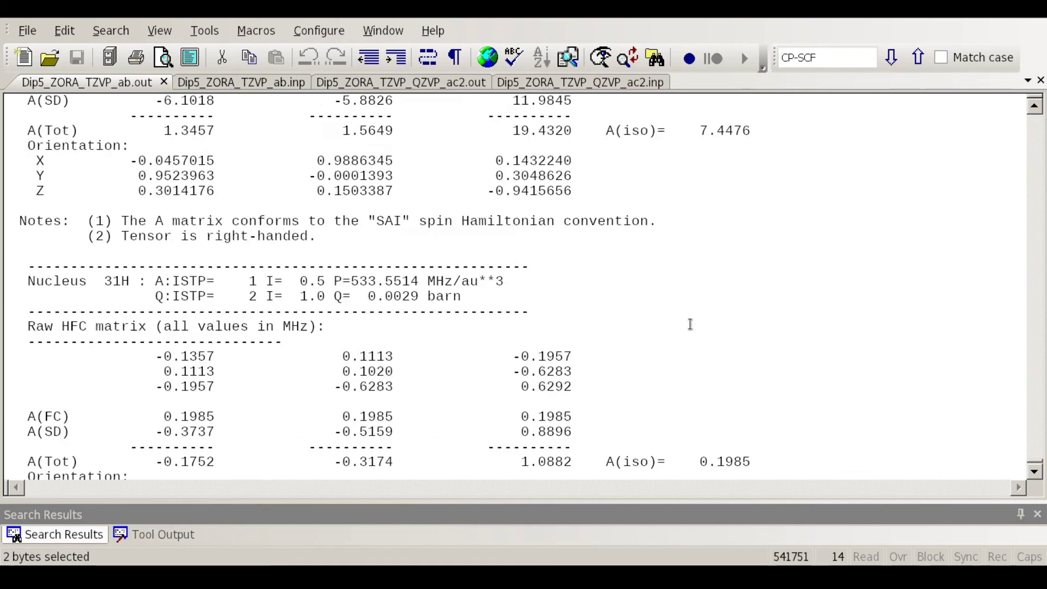
pyautogui.scroll(10, 764, 327)
pyautogui.click(801, 332)
# Step: Scroll through the hydrogen hyperfine coupling blocks for 31H–36H in the .out file
pyautogui.scroll(-4, 806, 333)
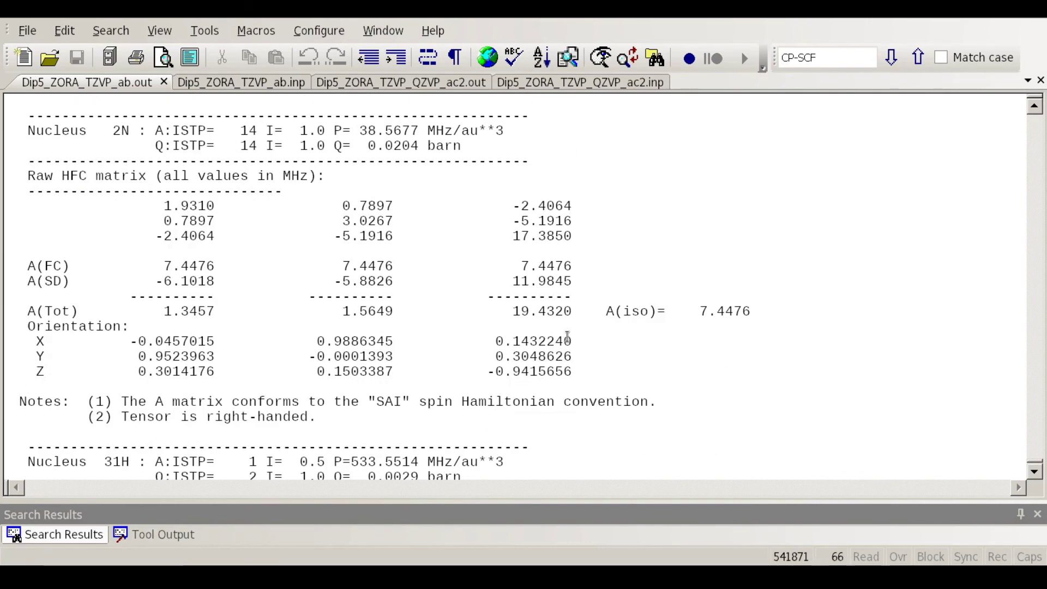
pyautogui.scroll(-8, 808, 327)
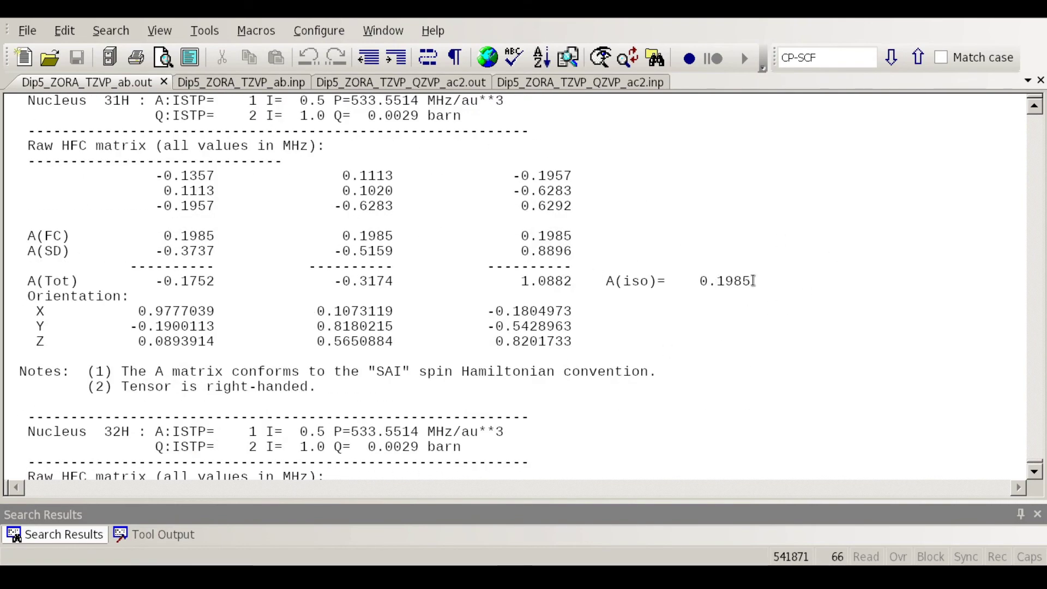
pyautogui.scroll(-9, 750, 257)
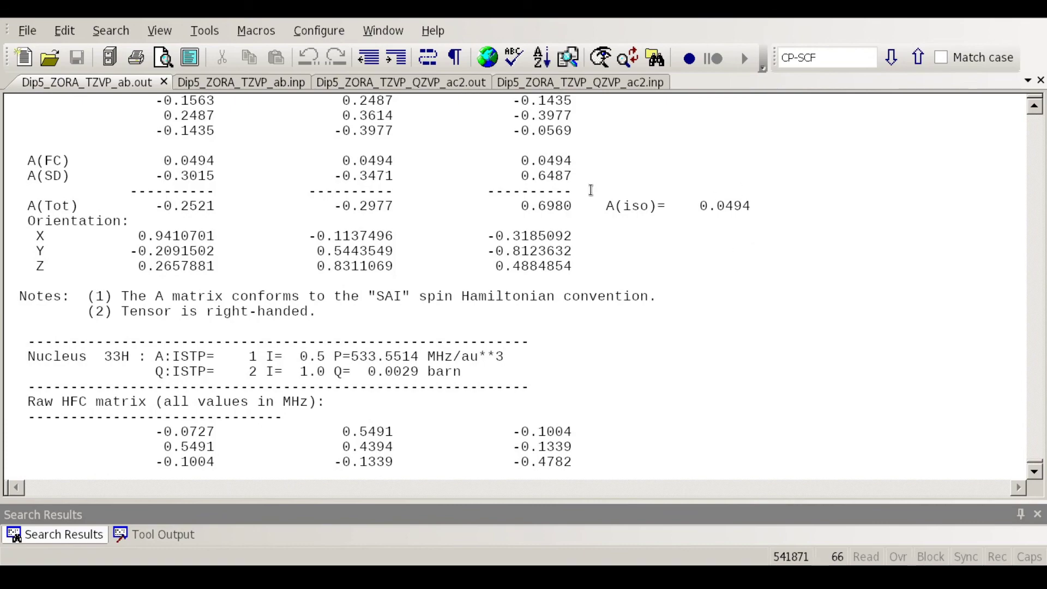
pyautogui.scroll(7, 809, 303)
pyautogui.scroll(-10, 785, 297)
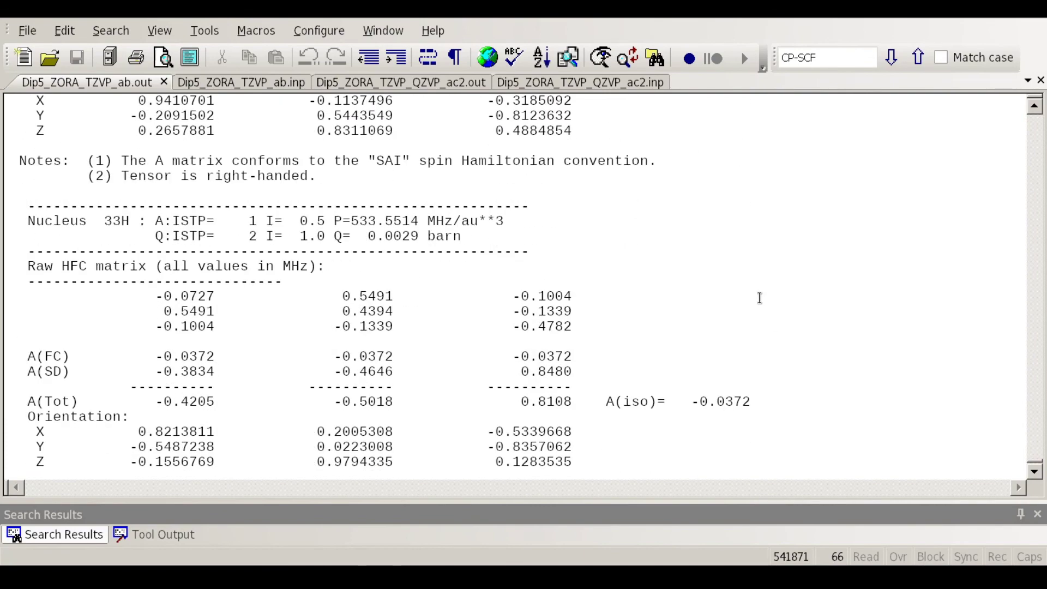
pyautogui.scroll(-10, 760, 295)
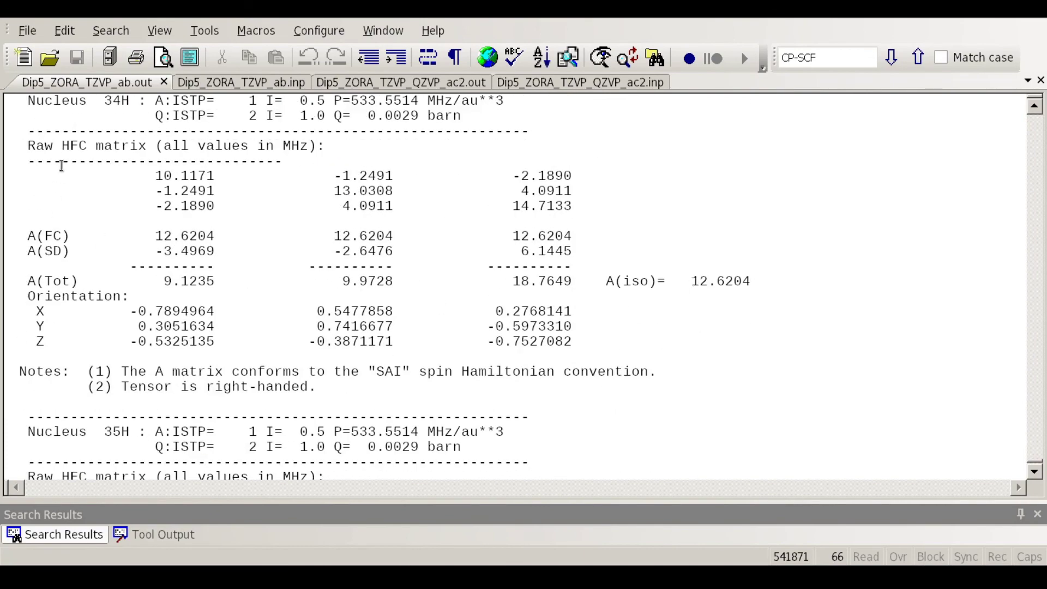
pyautogui.scroll(2, 162, 211)
pyautogui.moveTo(757, 373); pyautogui.dragTo(667, 369)
pyautogui.scroll(-5, 785, 402)
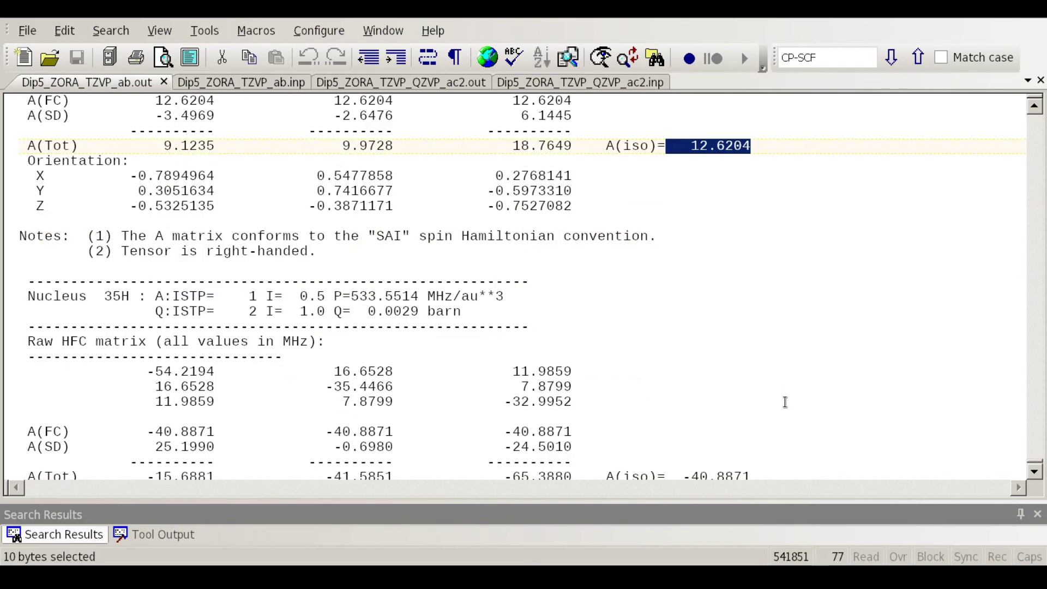
pyautogui.scroll(-4, 785, 401)
# Step: Highlight the A(iso) value -40.8871 of nucleus 35H, then clear the highlight
pyautogui.moveTo(758, 287); pyautogui.dragTo(593, 292)
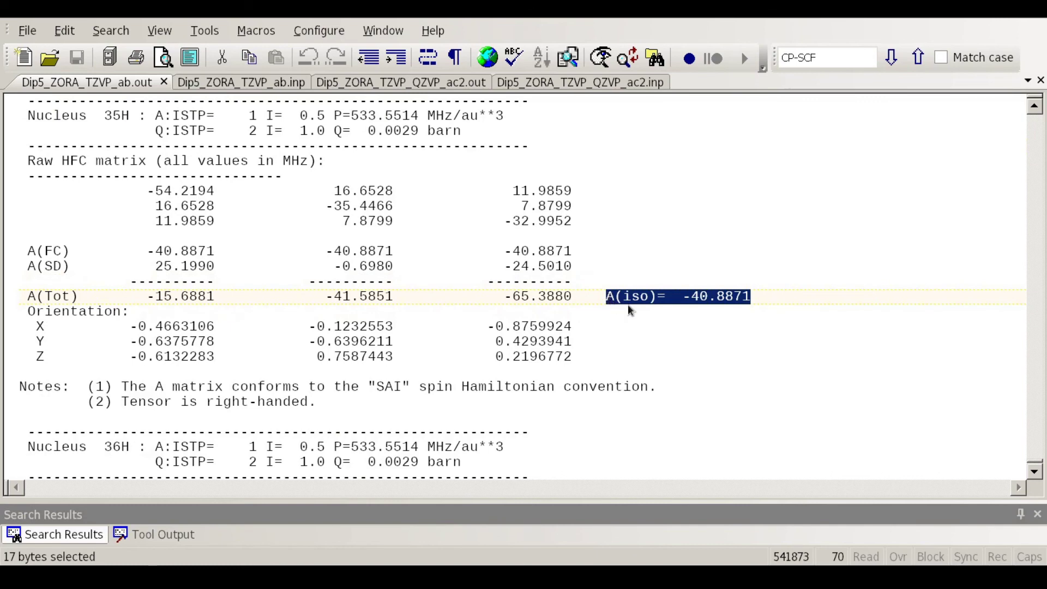
pyautogui.click(796, 325)
pyautogui.scroll(-4, 804, 325)
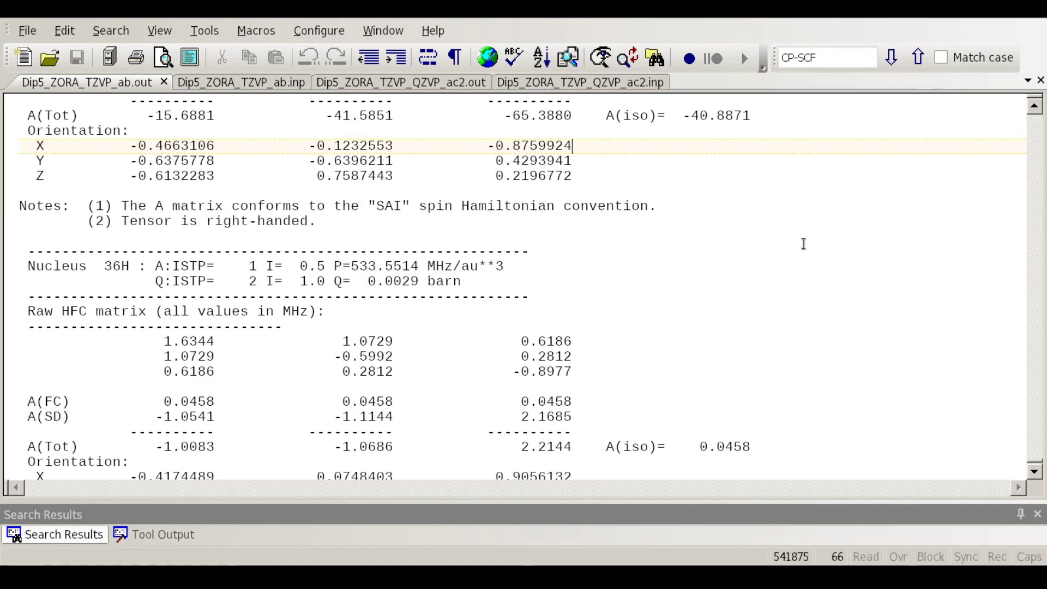
pyautogui.scroll(4, 781, 219)
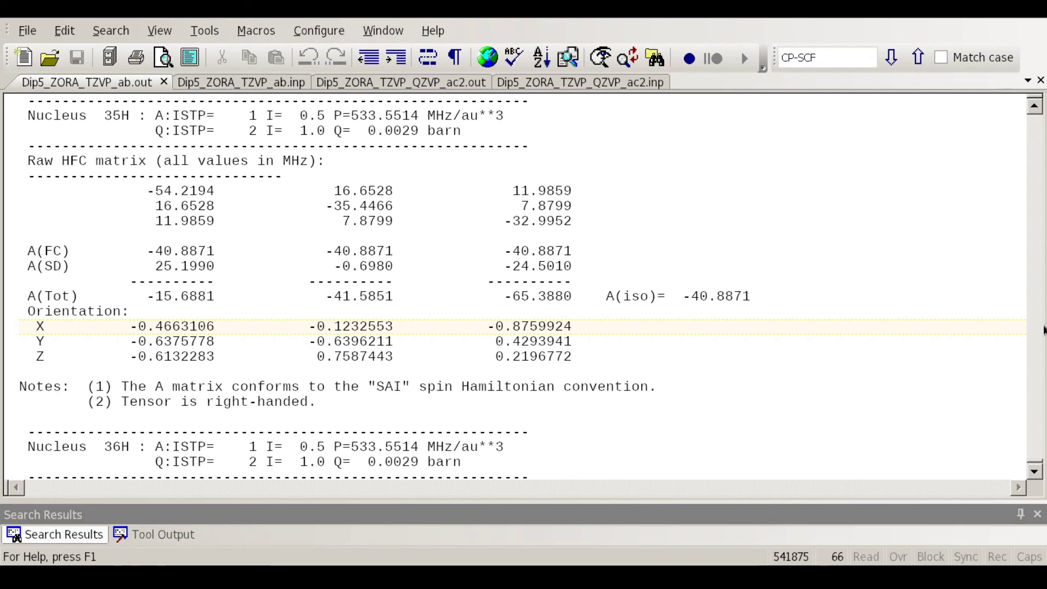
pyautogui.scroll(4, 682, 341)
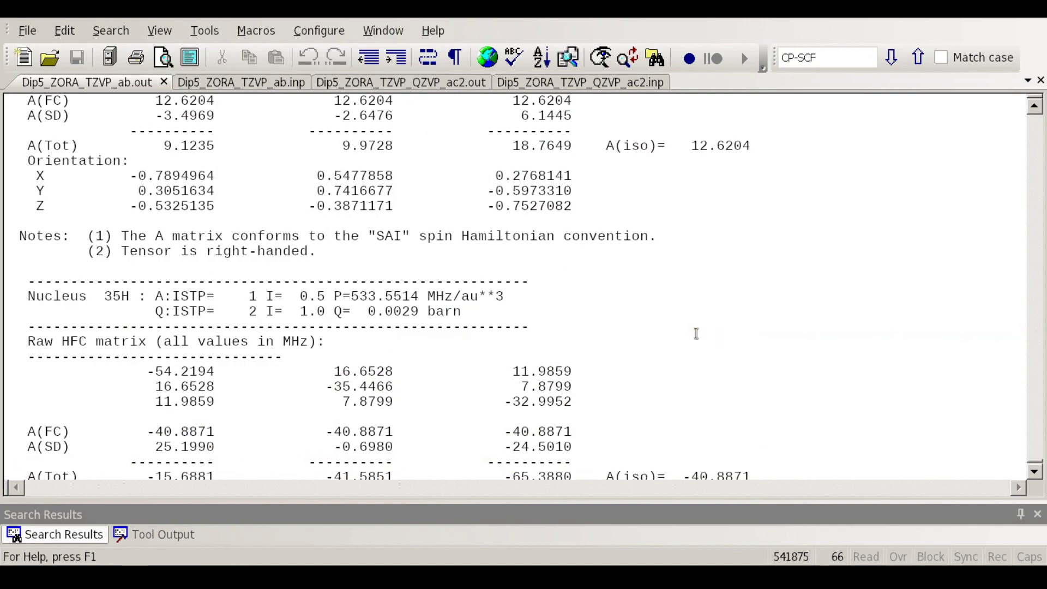
pyautogui.click(261, 84)
pyautogui.scroll(2, 349, 321)
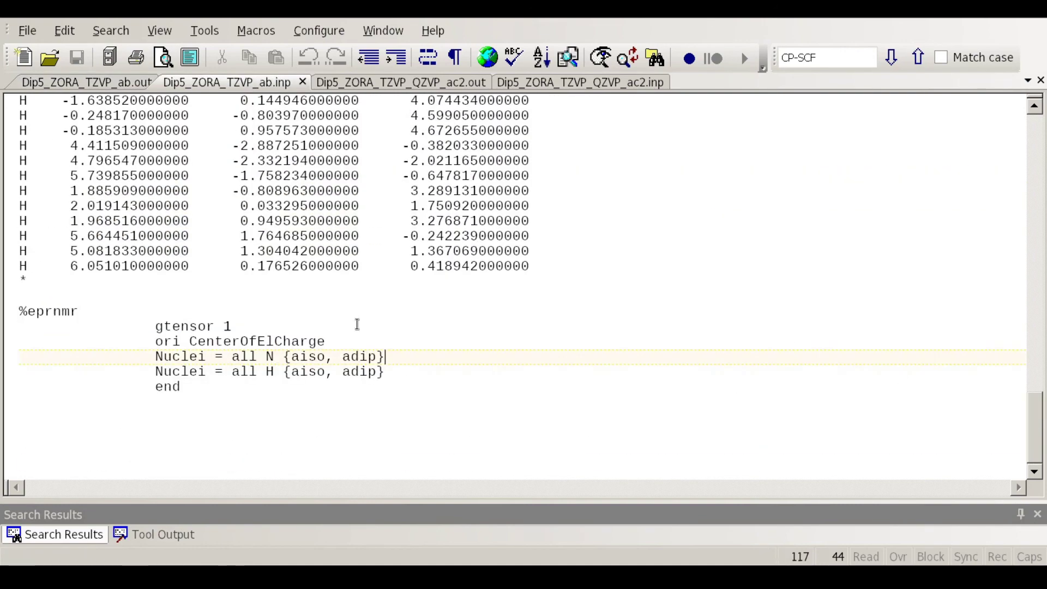